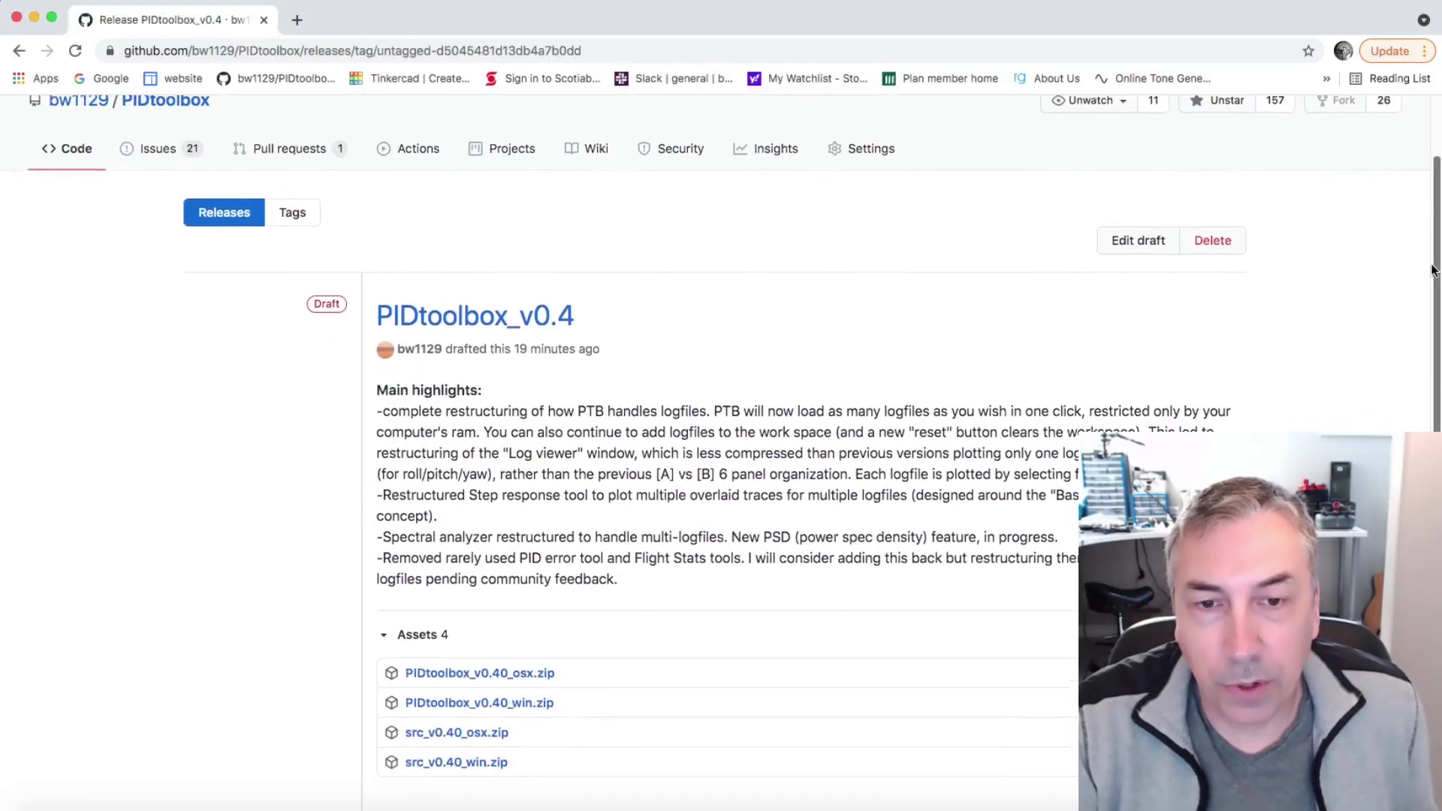
Switch from the GitHub release page to PIDtoolbox v0.4's empty Log Viewer window.
{"action": "scroll", "coordinate": [1432, 271], "scroll_direction": "up", "scroll_amount": 1}
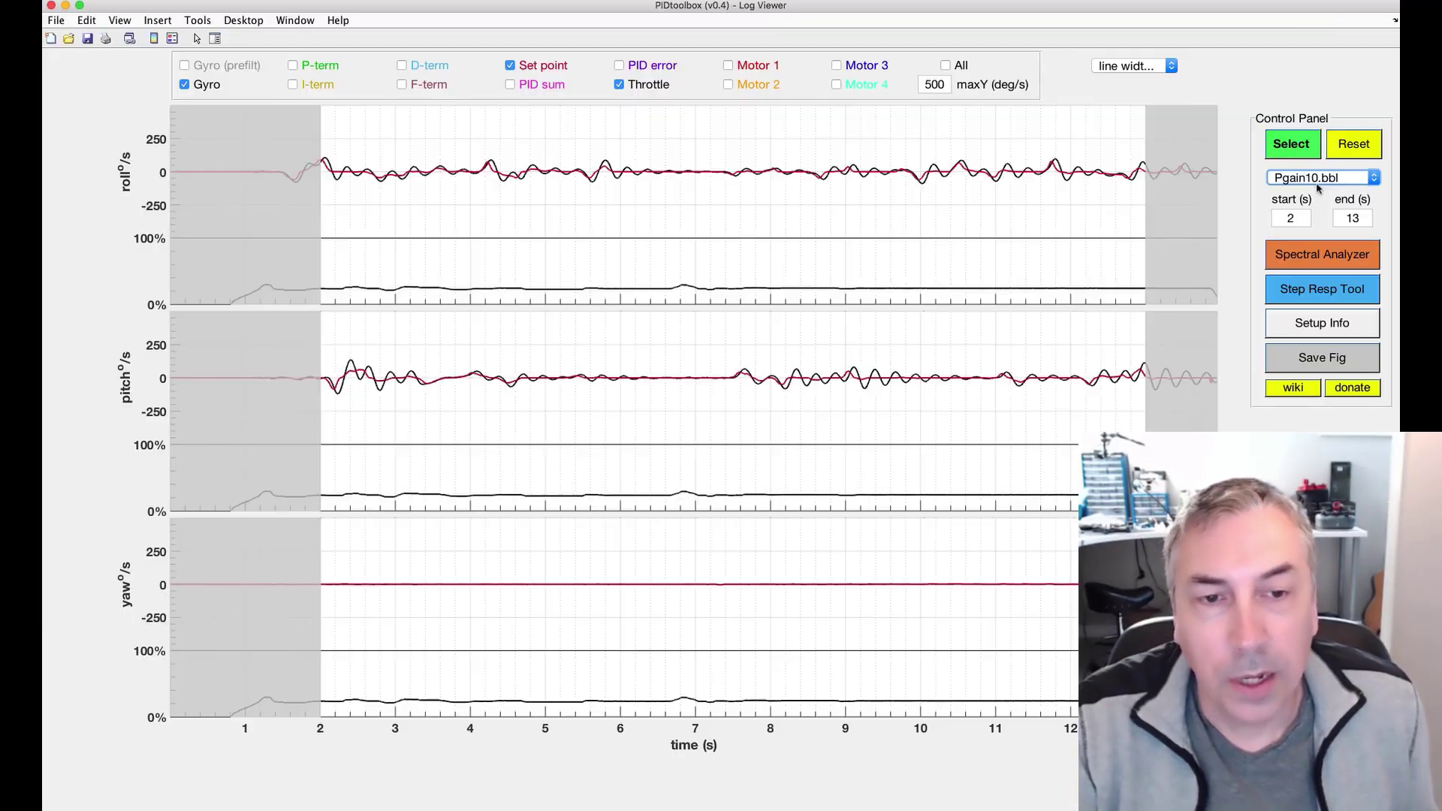
{"action": "left_click", "coordinate": [1320, 180]}
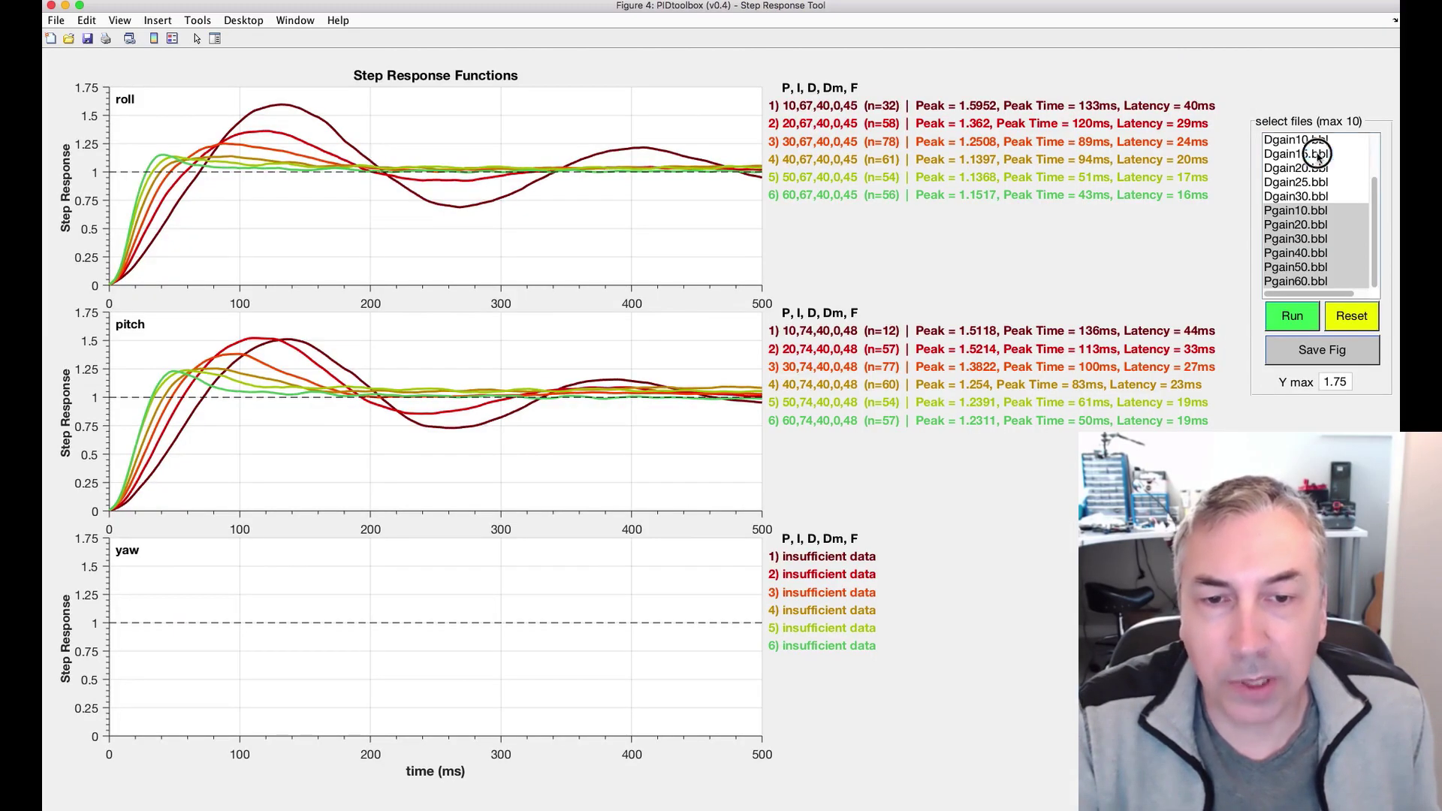
{"action": "left_click", "coordinate": [1313, 198], "text": "shift"}
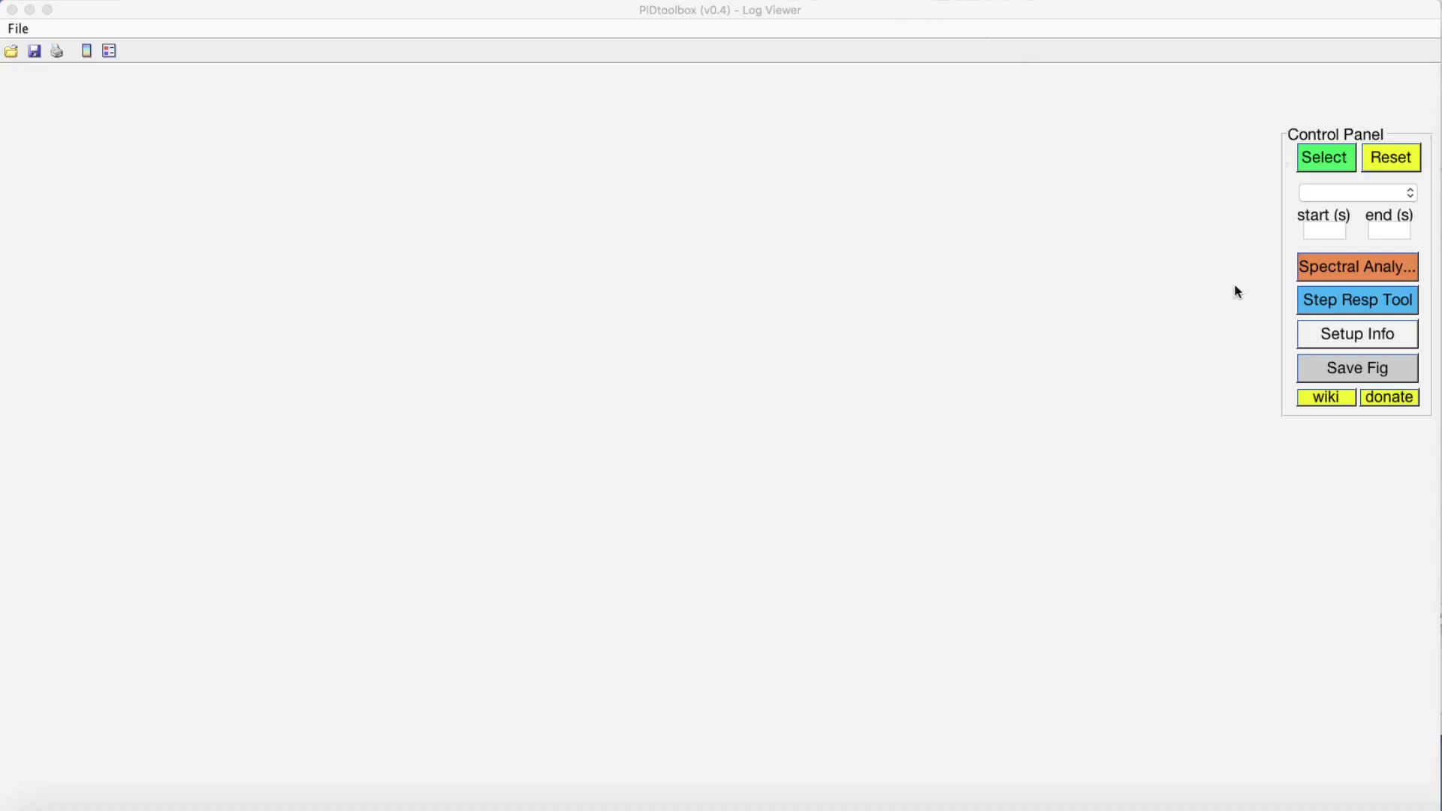
Select Pgain10.bbl through Pgain60.bbl plus Dgain5–Dgain30.bbl and import all twelve logs.
{"action": "left_click", "coordinate": [1326, 159]}
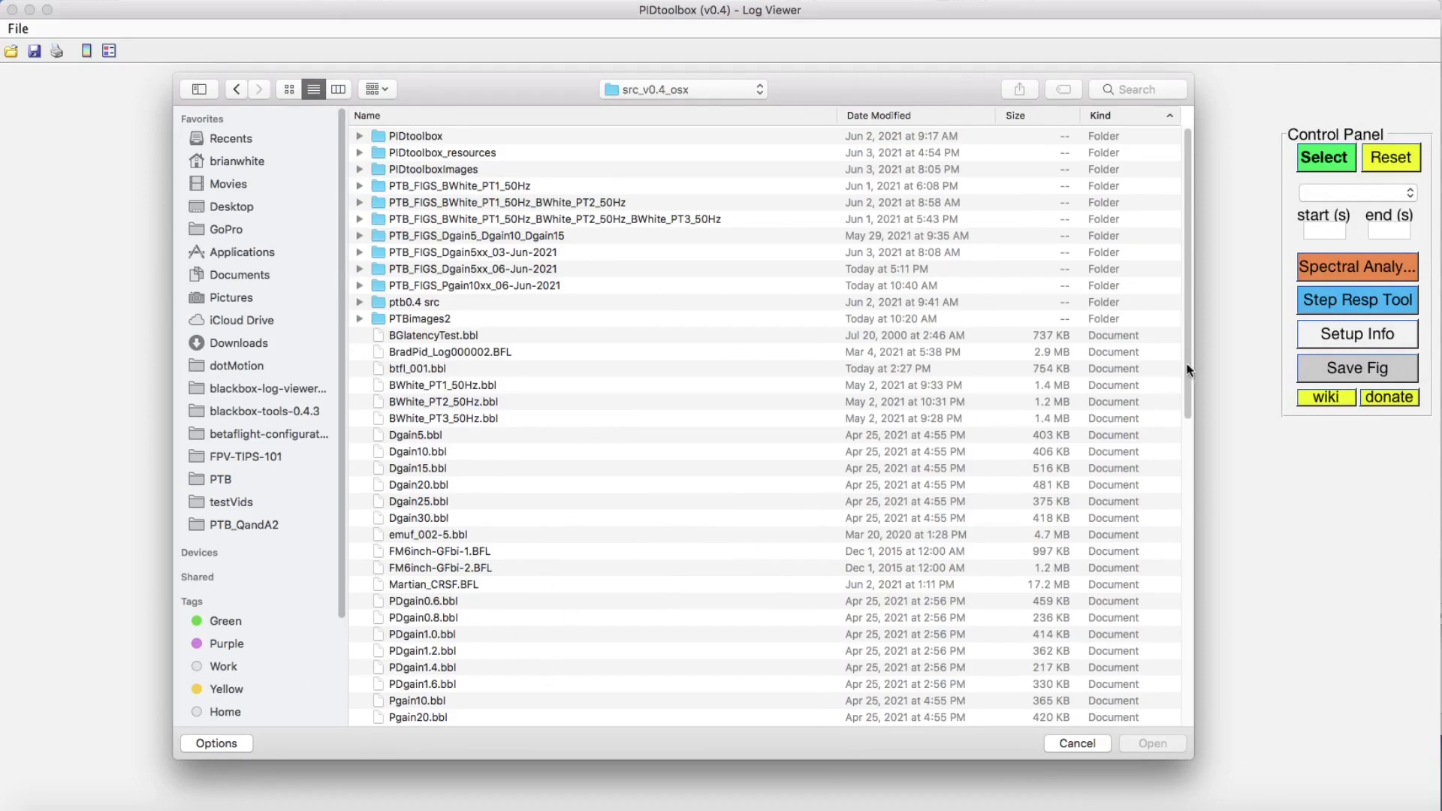
{"action": "left_click_drag", "start_coordinate": [1189, 350], "coordinate": [1183, 410]}
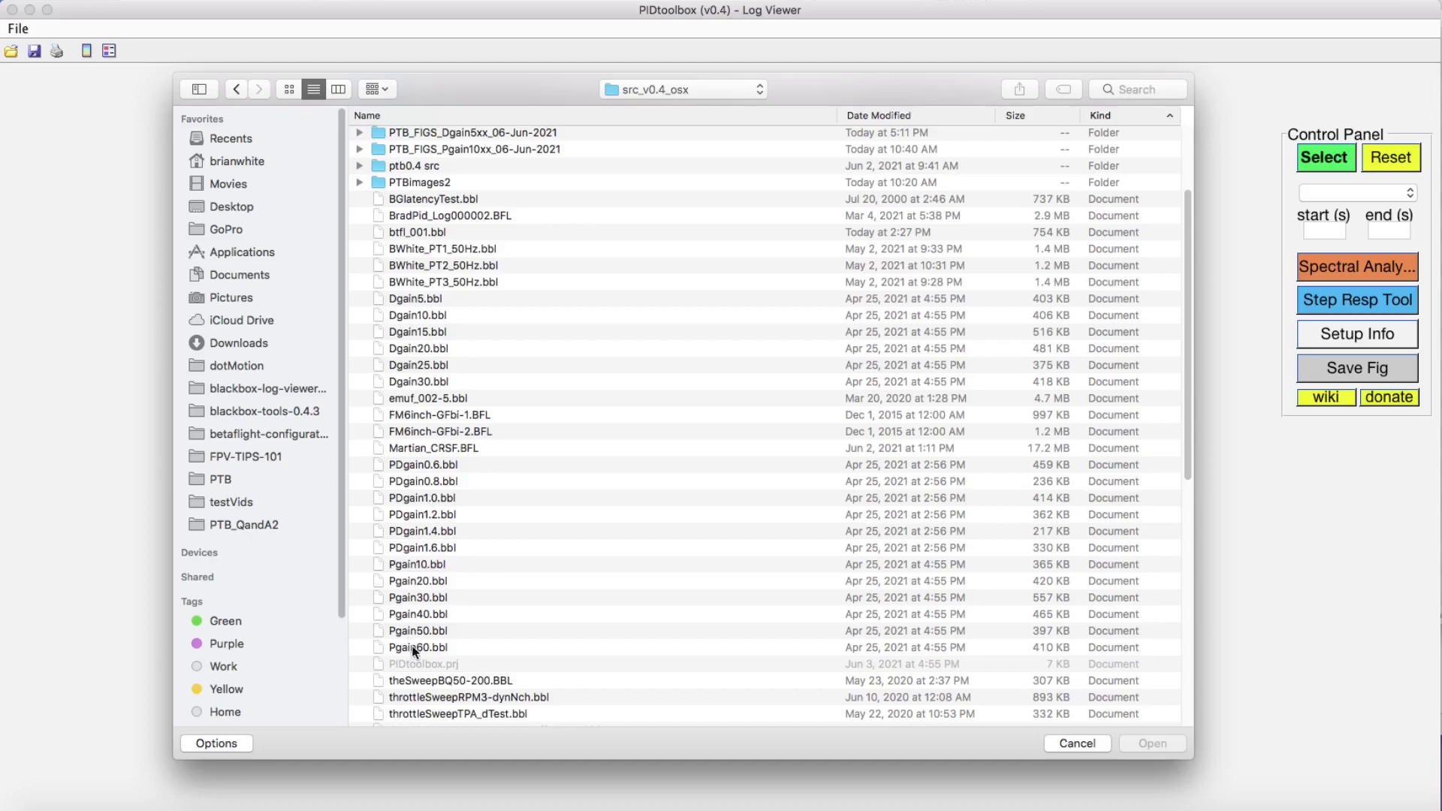
{"action": "left_click", "coordinate": [436, 569]}
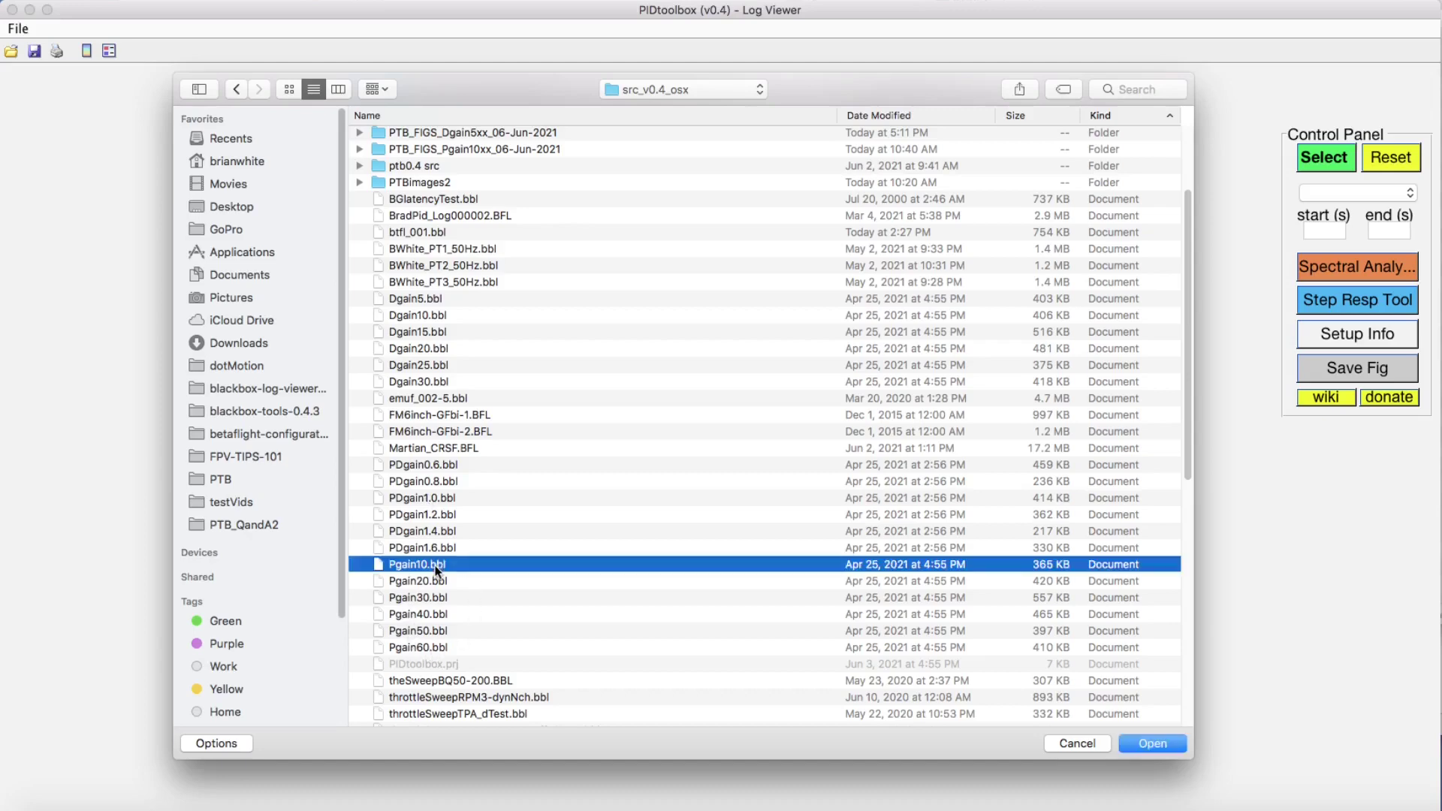
{"action": "left_click", "coordinate": [439, 648], "text": "shift"}
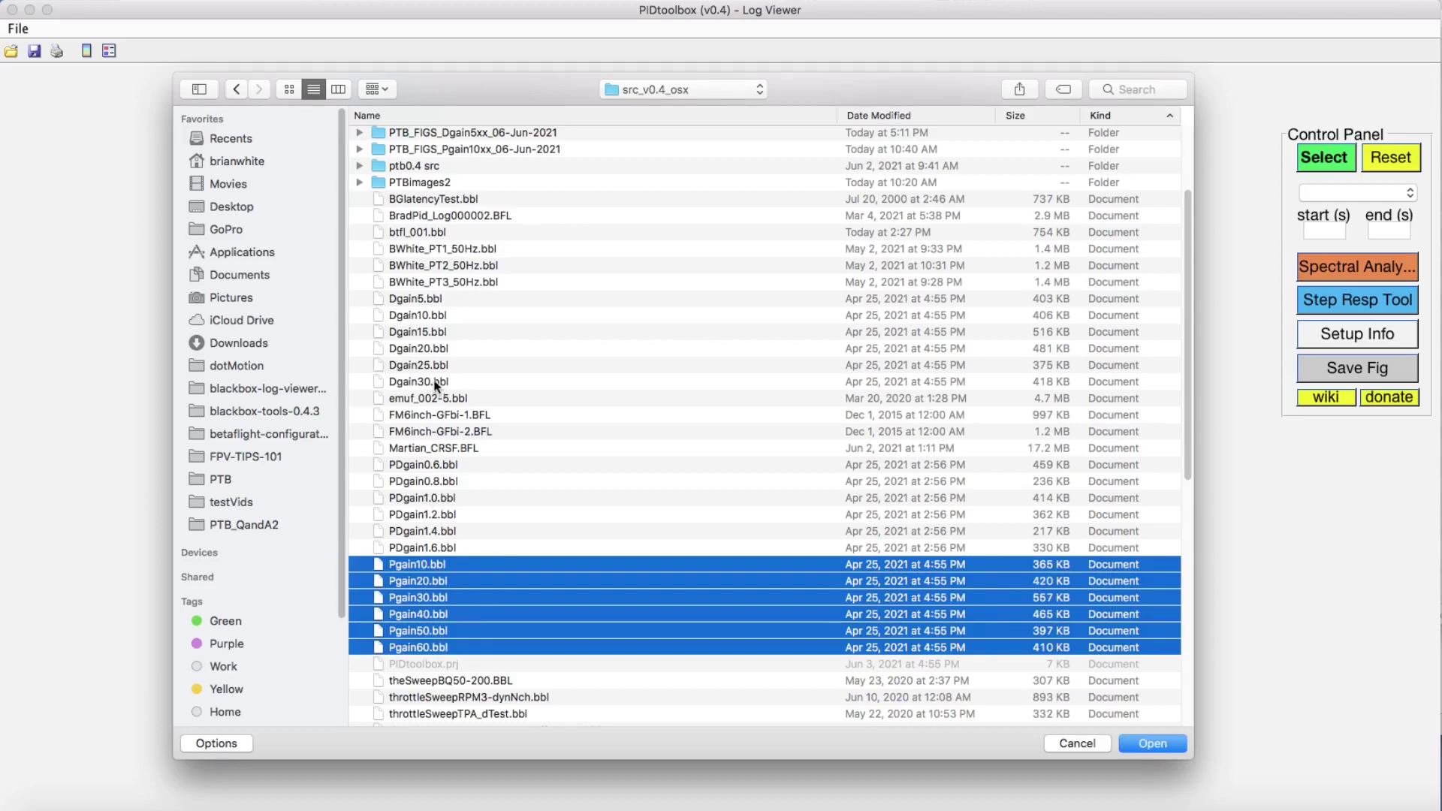
{"action": "left_click_drag", "start_coordinate": [436, 384], "coordinate": [424, 299]}
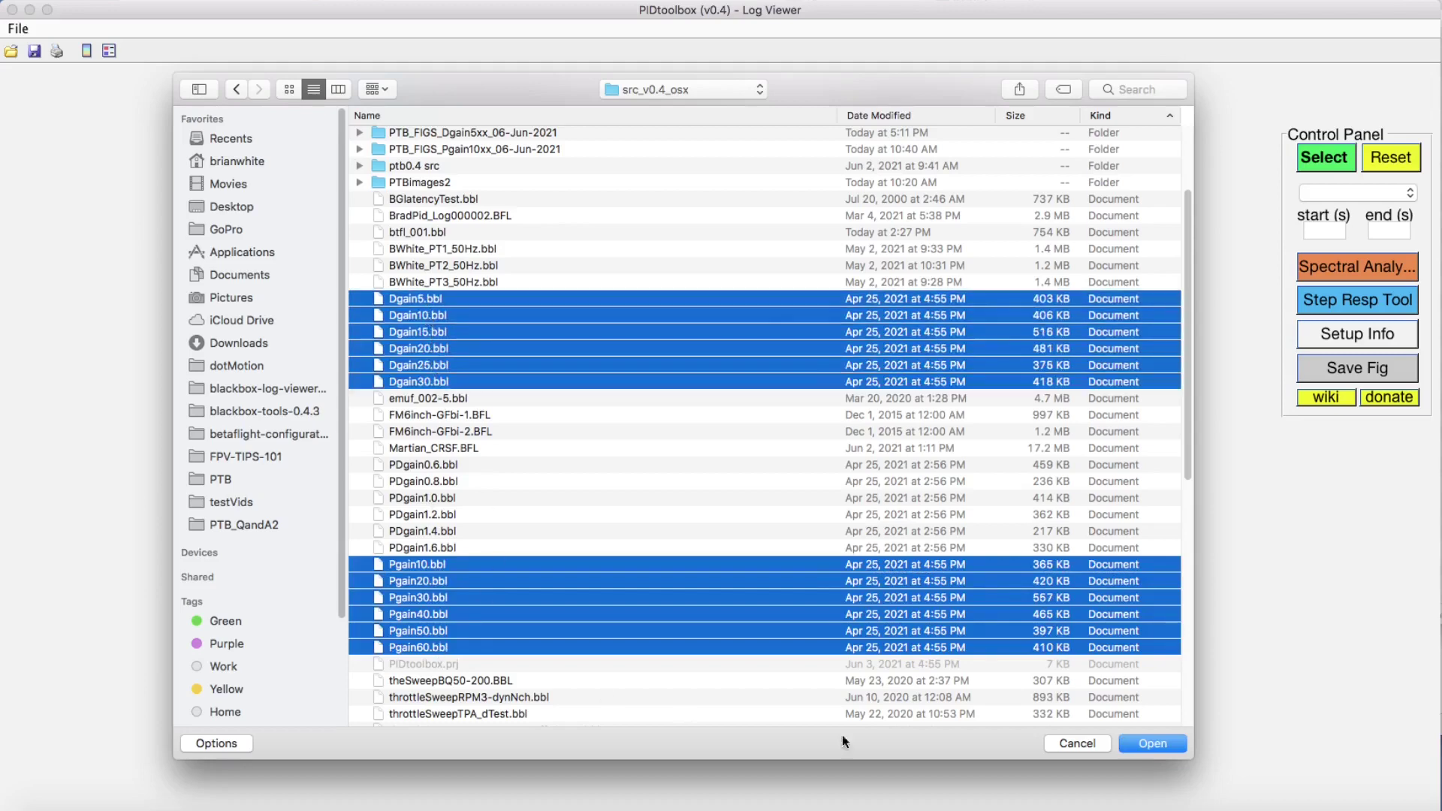
{"action": "left_click", "coordinate": [1153, 744]}
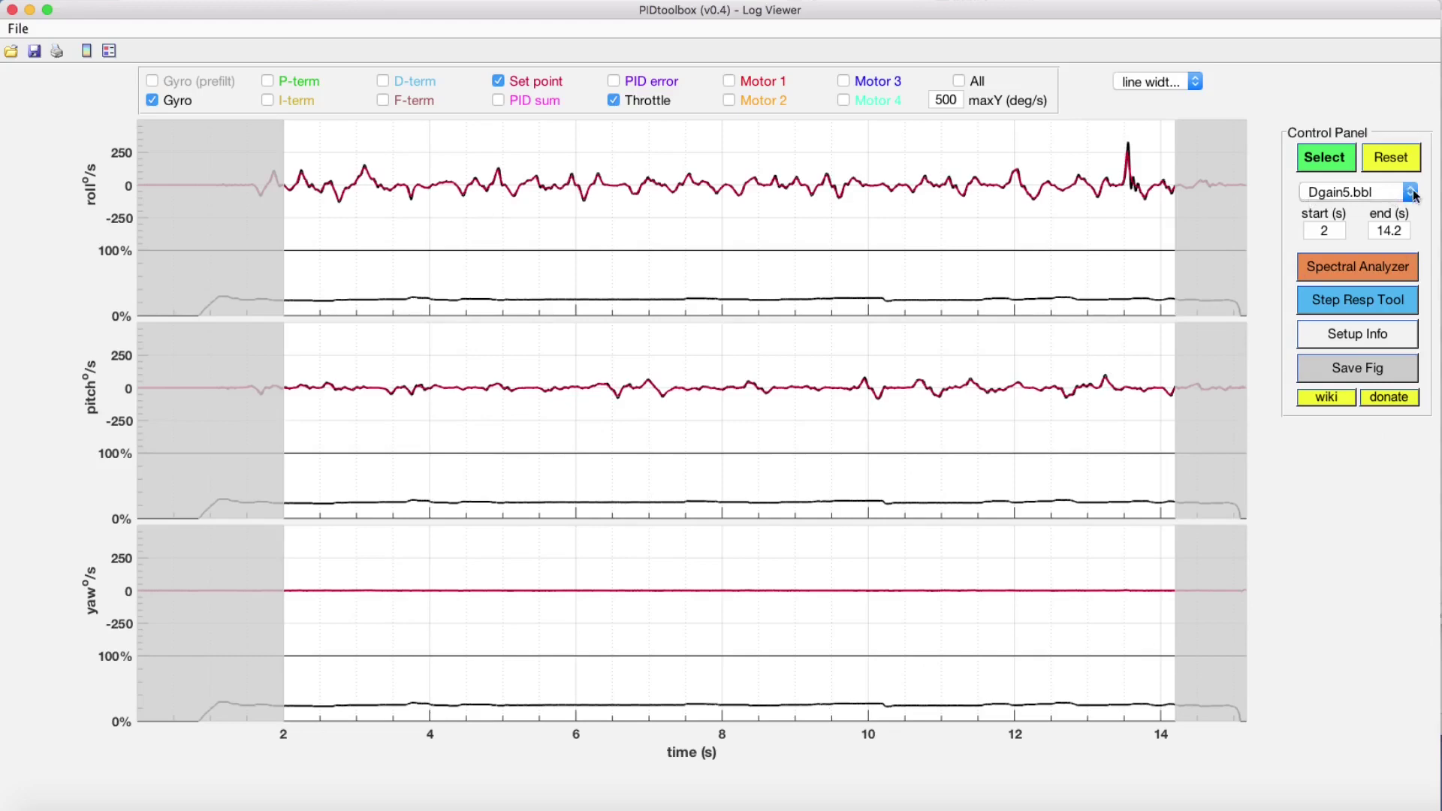
Flip through Dgain10, Dgain25 and Pgain30.bbl, ending on Dgain30.bbl in the Log Viewer.
{"action": "left_click", "coordinate": [1416, 194]}
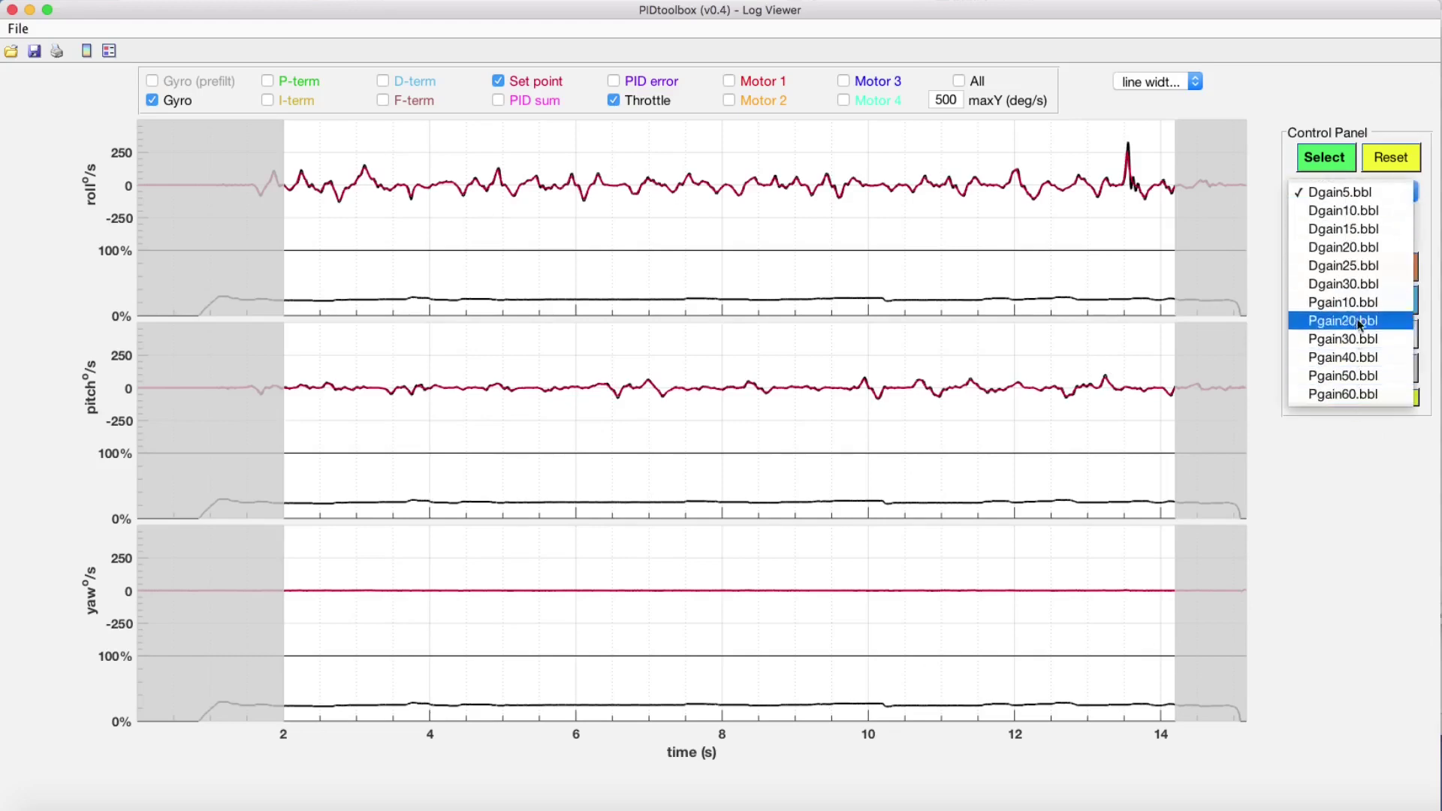
{"action": "left_click", "coordinate": [1345, 211]}
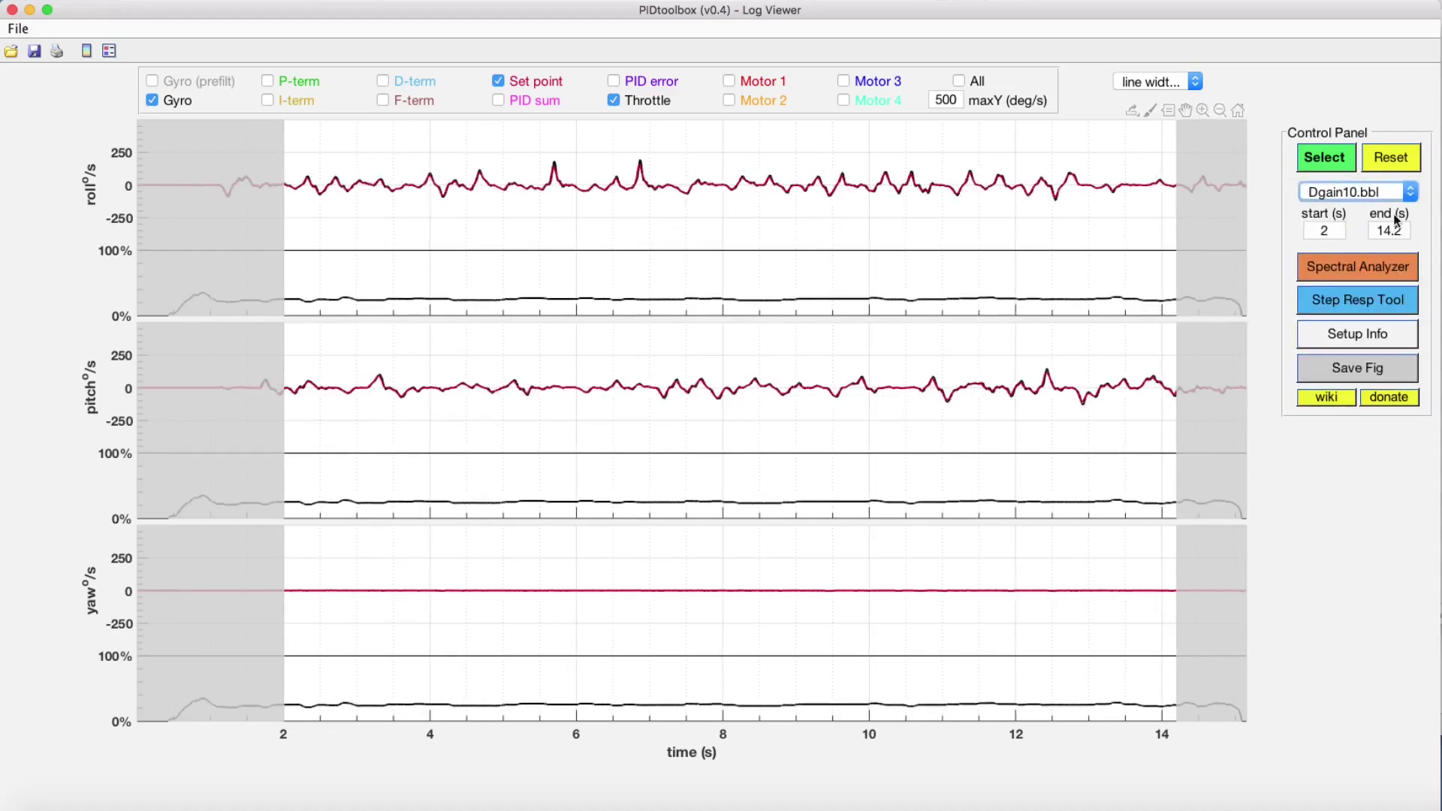
{"action": "left_click", "coordinate": [1398, 193]}
{"action": "left_click", "coordinate": [1362, 247]}
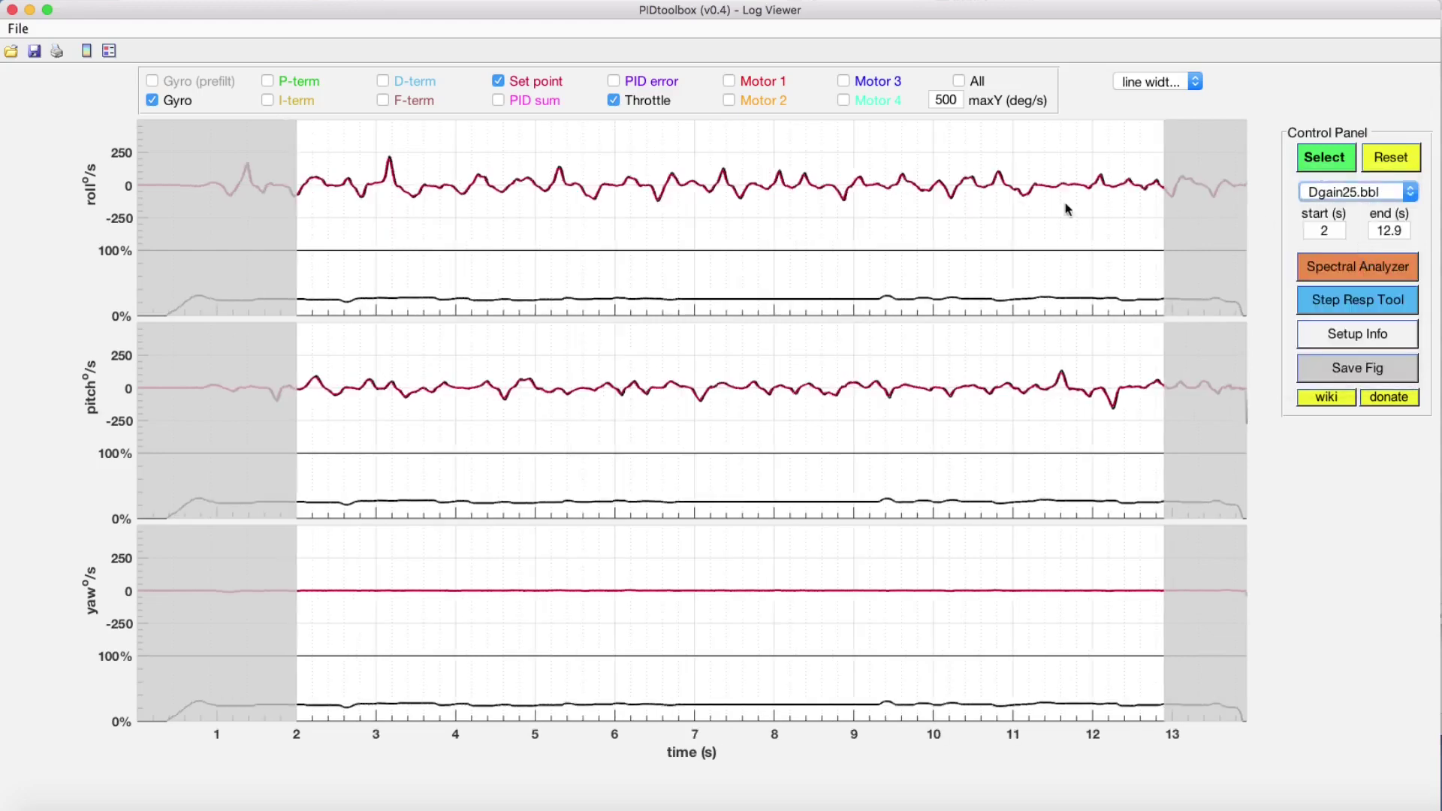
{"action": "left_click", "coordinate": [1363, 193]}
{"action": "left_click", "coordinate": [1352, 268]}
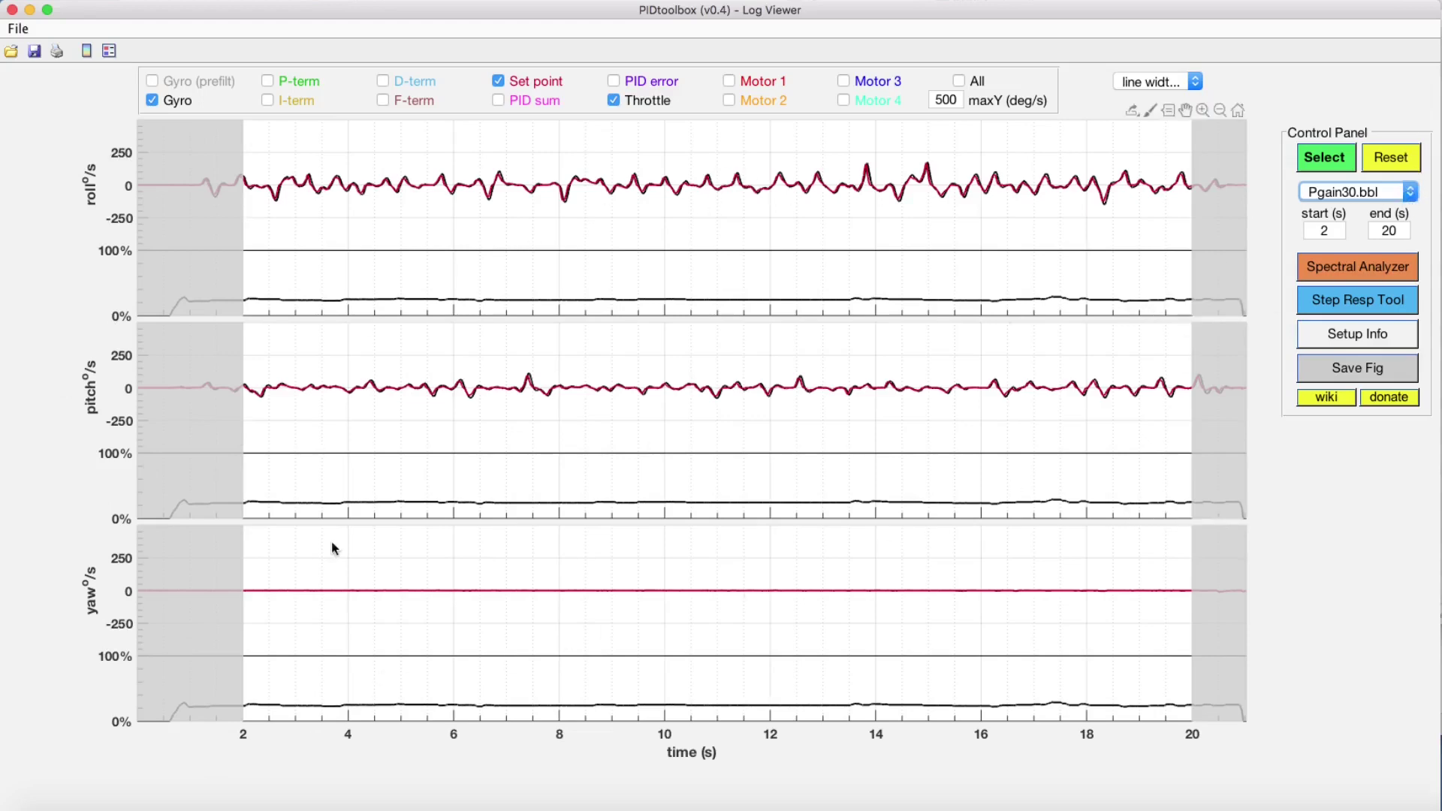
{"action": "left_click", "coordinate": [1411, 192]}
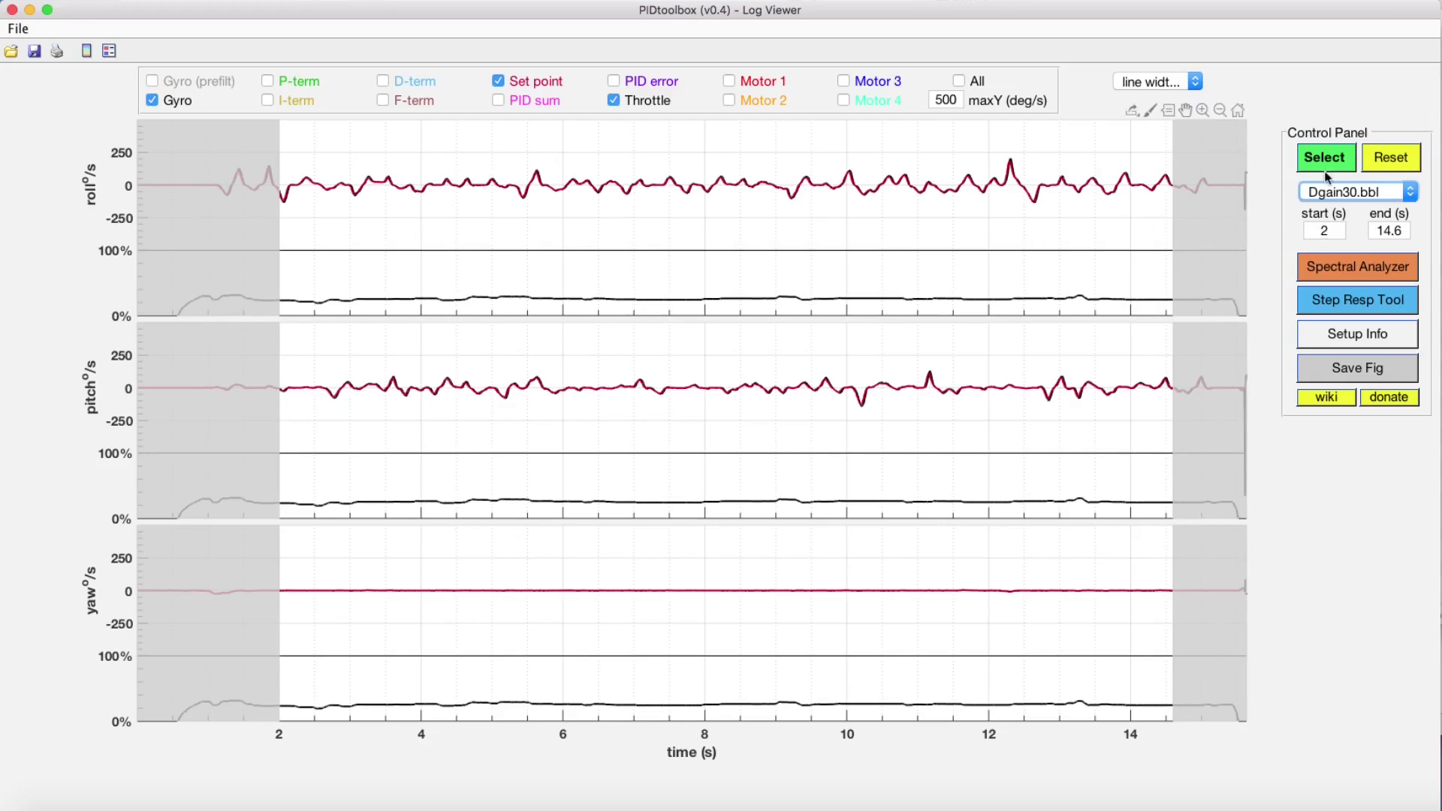
Show Dgain5.bbl with a 10 s end time, briefly viewing Dgain10.bbl before returning.
{"action": "left_click", "coordinate": [1352, 192]}
{"action": "left_click", "coordinate": [1364, 103]}
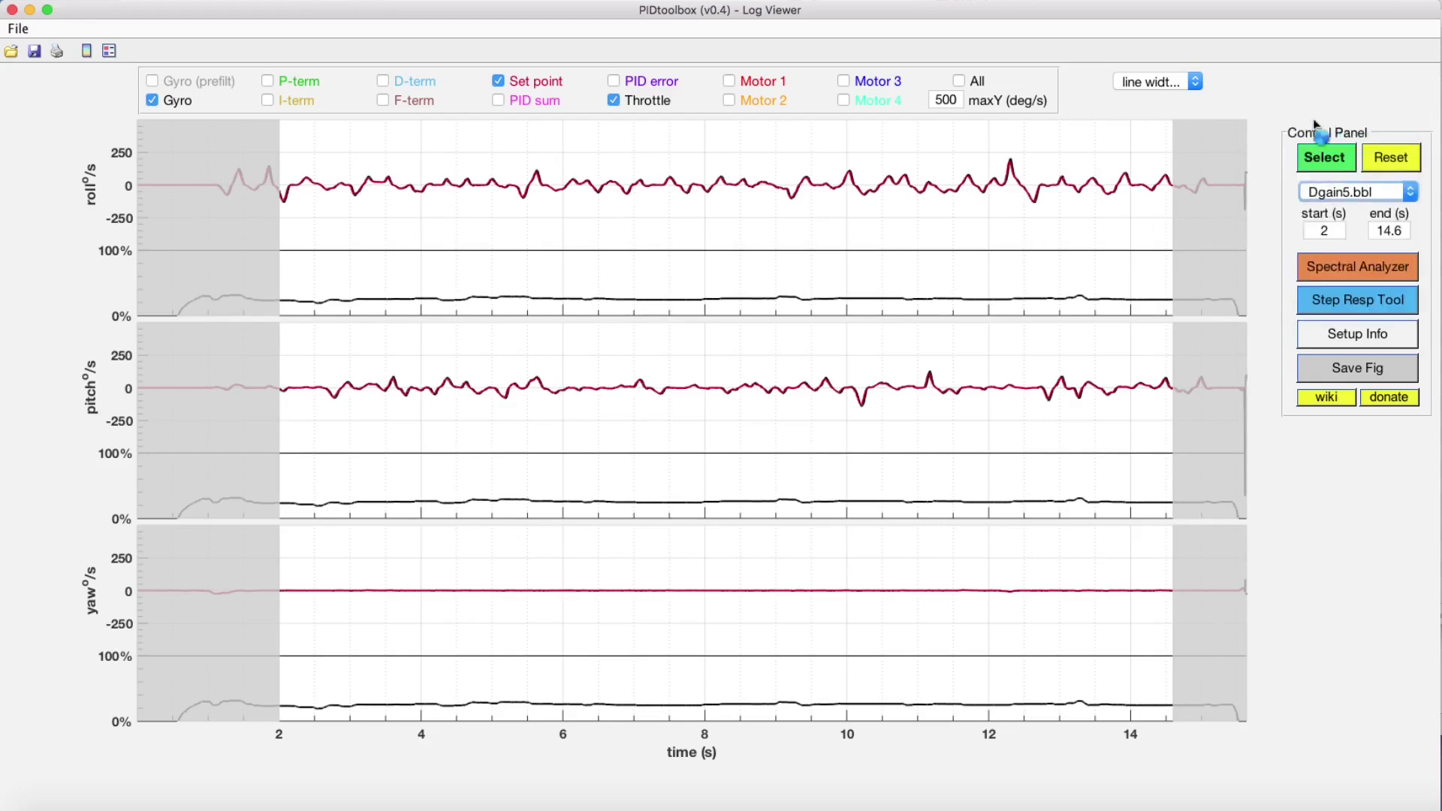
{"action": "left_click_drag", "start_coordinate": [1380, 229], "coordinate": [1409, 231]}
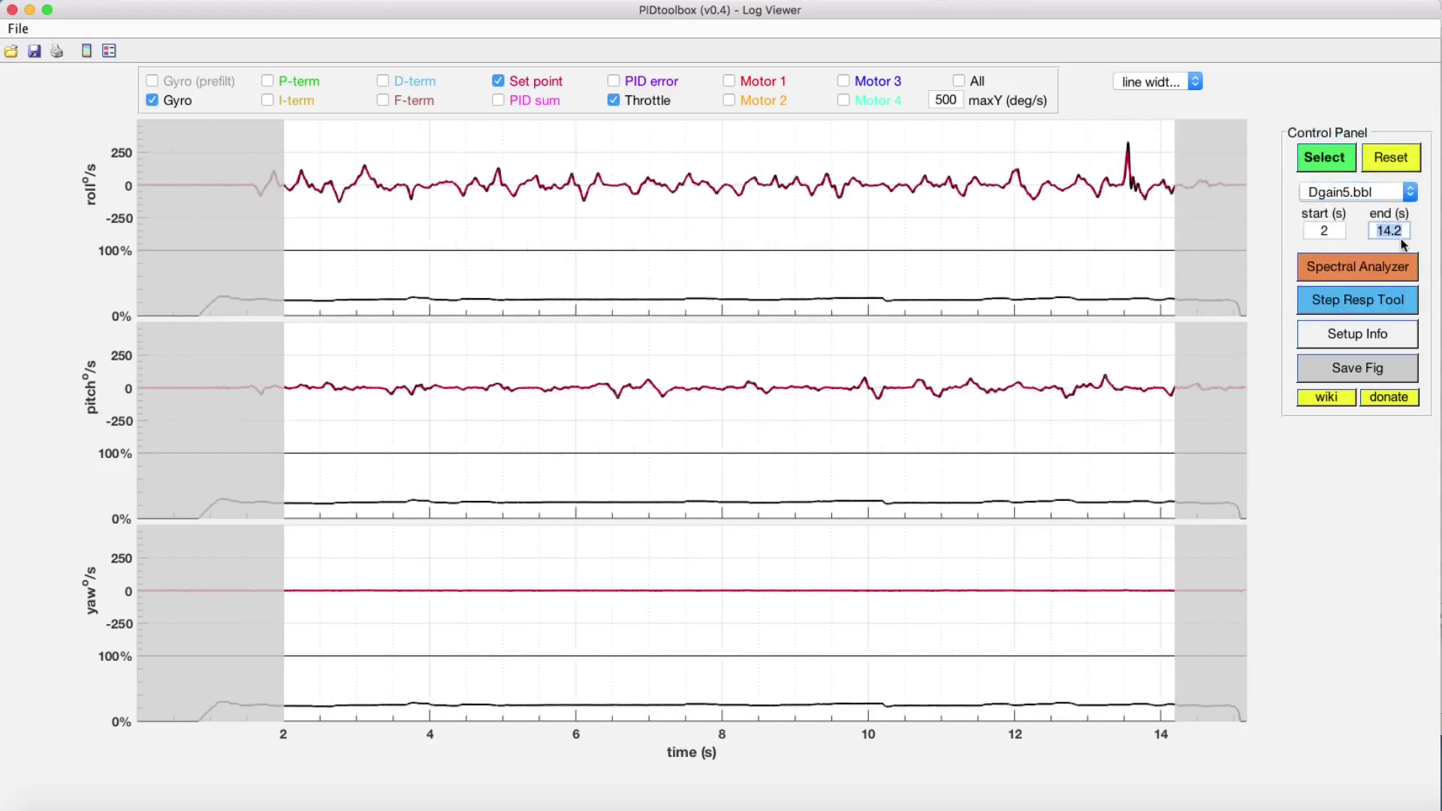
{"action": "type", "text": "10"}
{"action": "key", "text": "Return"}
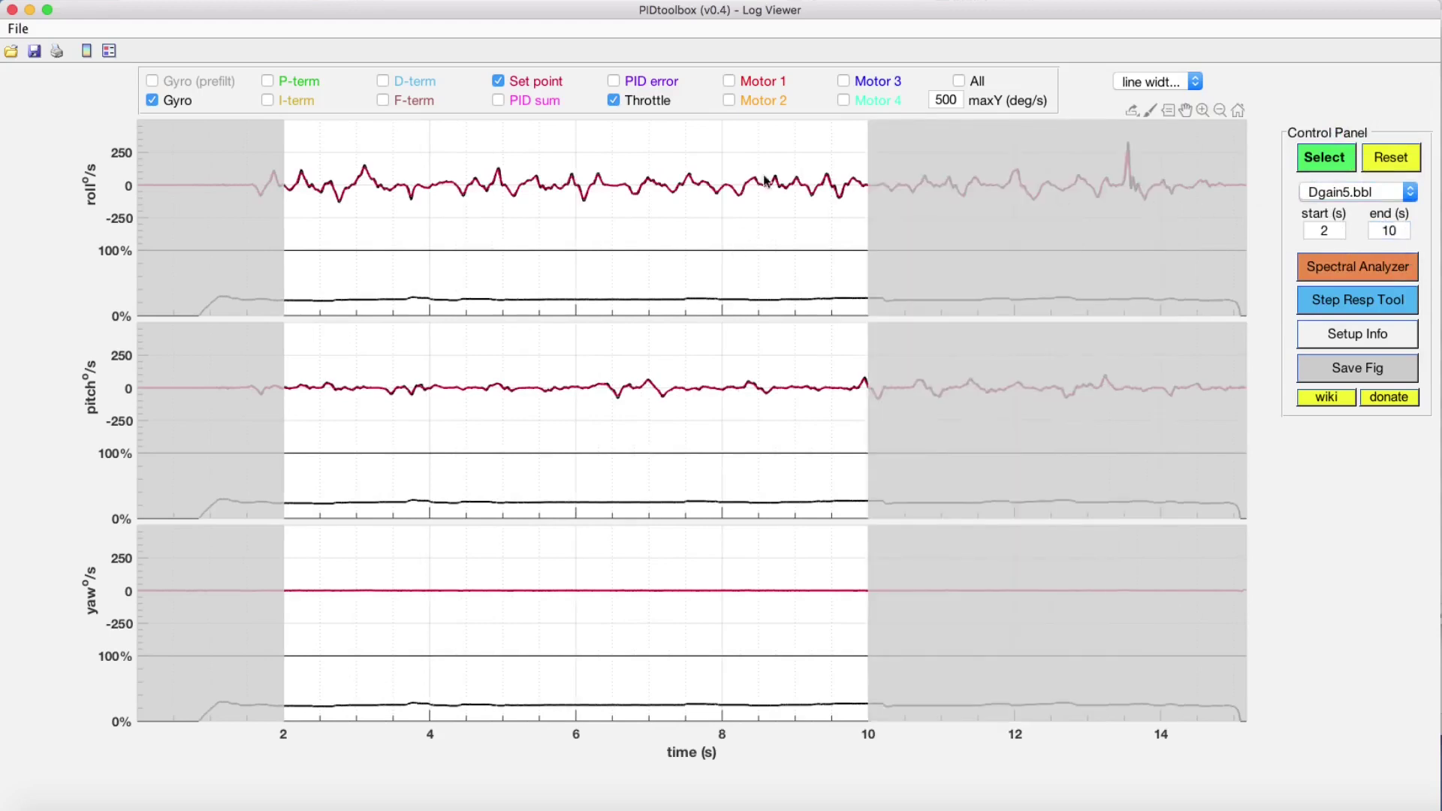
{"action": "left_click", "coordinate": [1390, 191]}
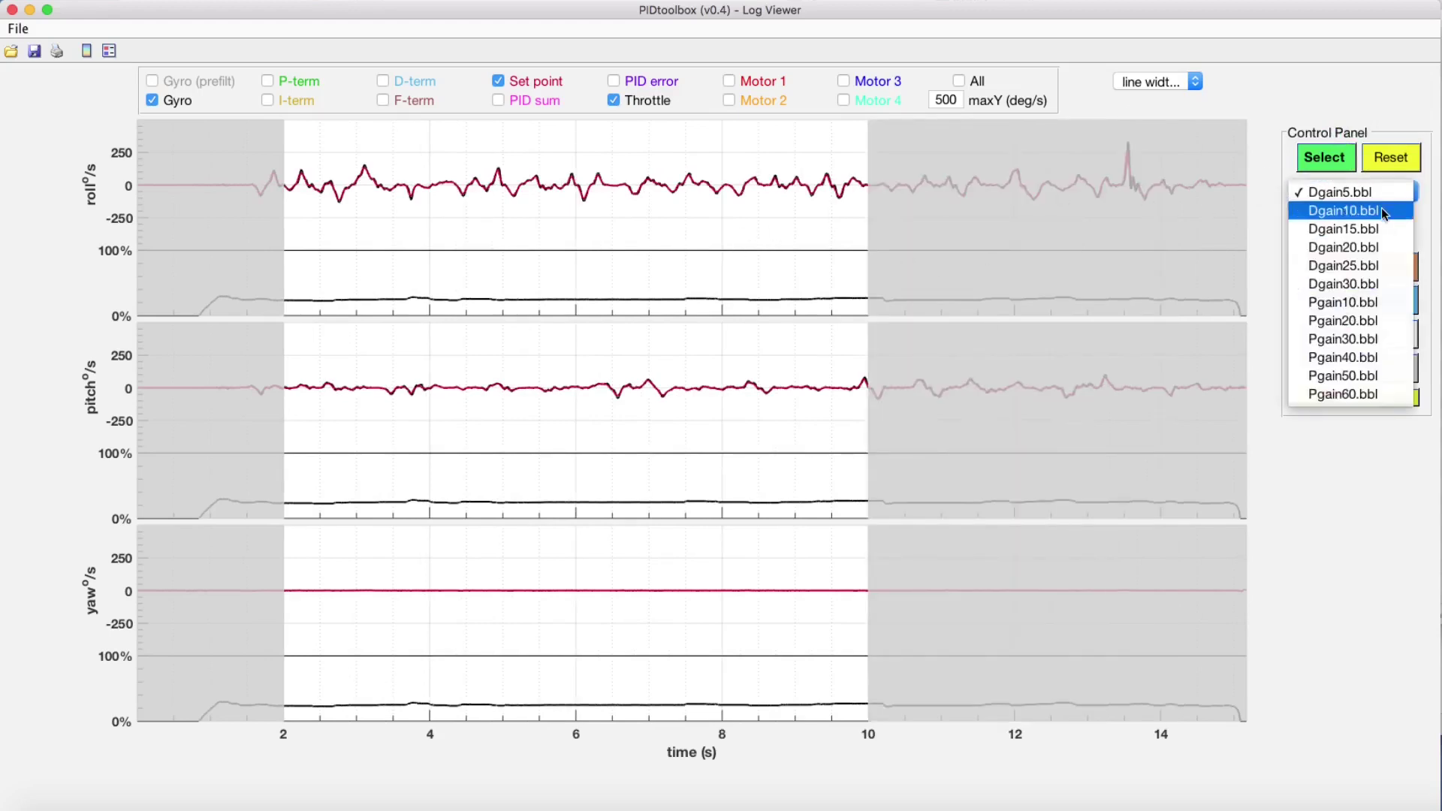
{"action": "left_click", "coordinate": [1374, 213]}
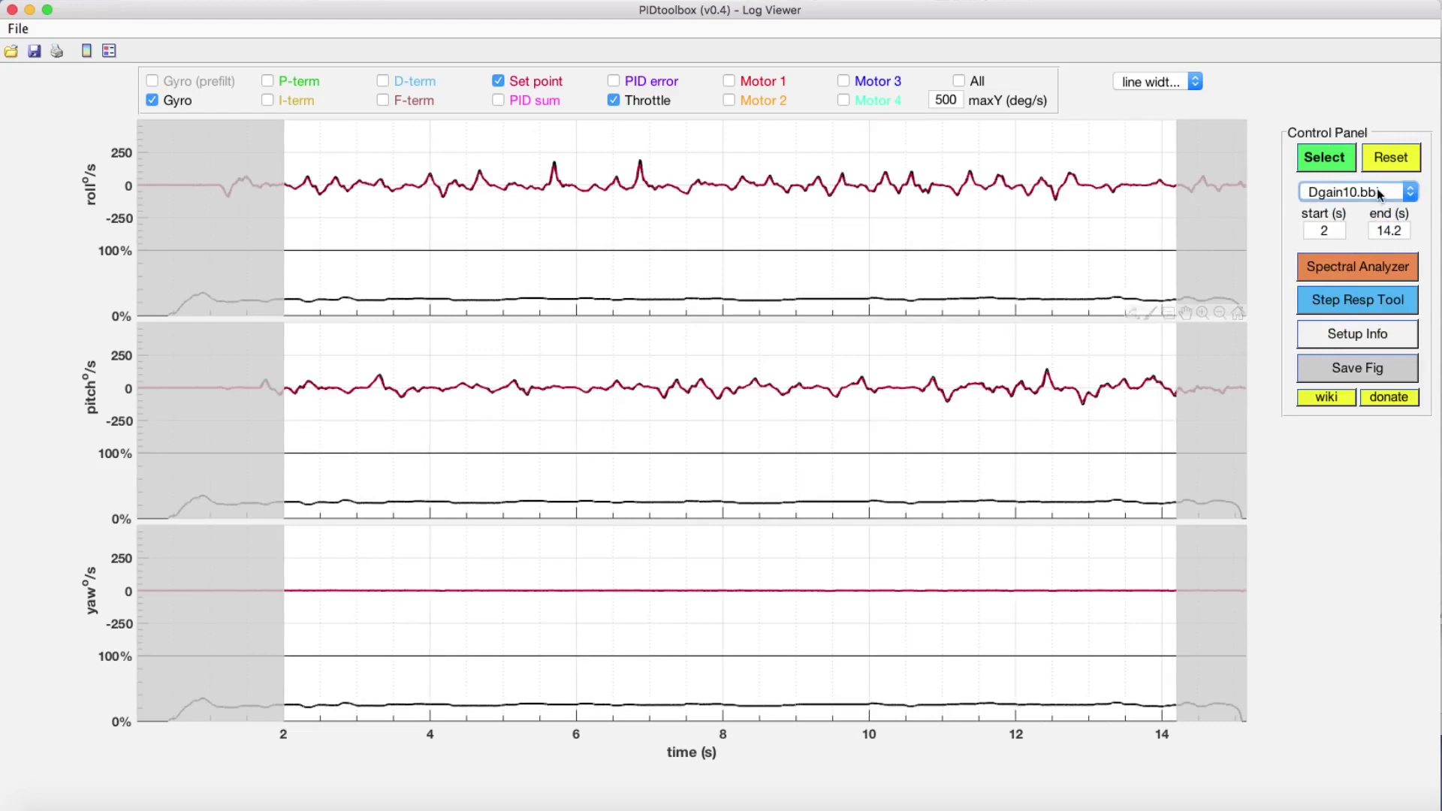
{"action": "left_click", "coordinate": [1372, 192]}
{"action": "left_click", "coordinate": [1360, 174]}
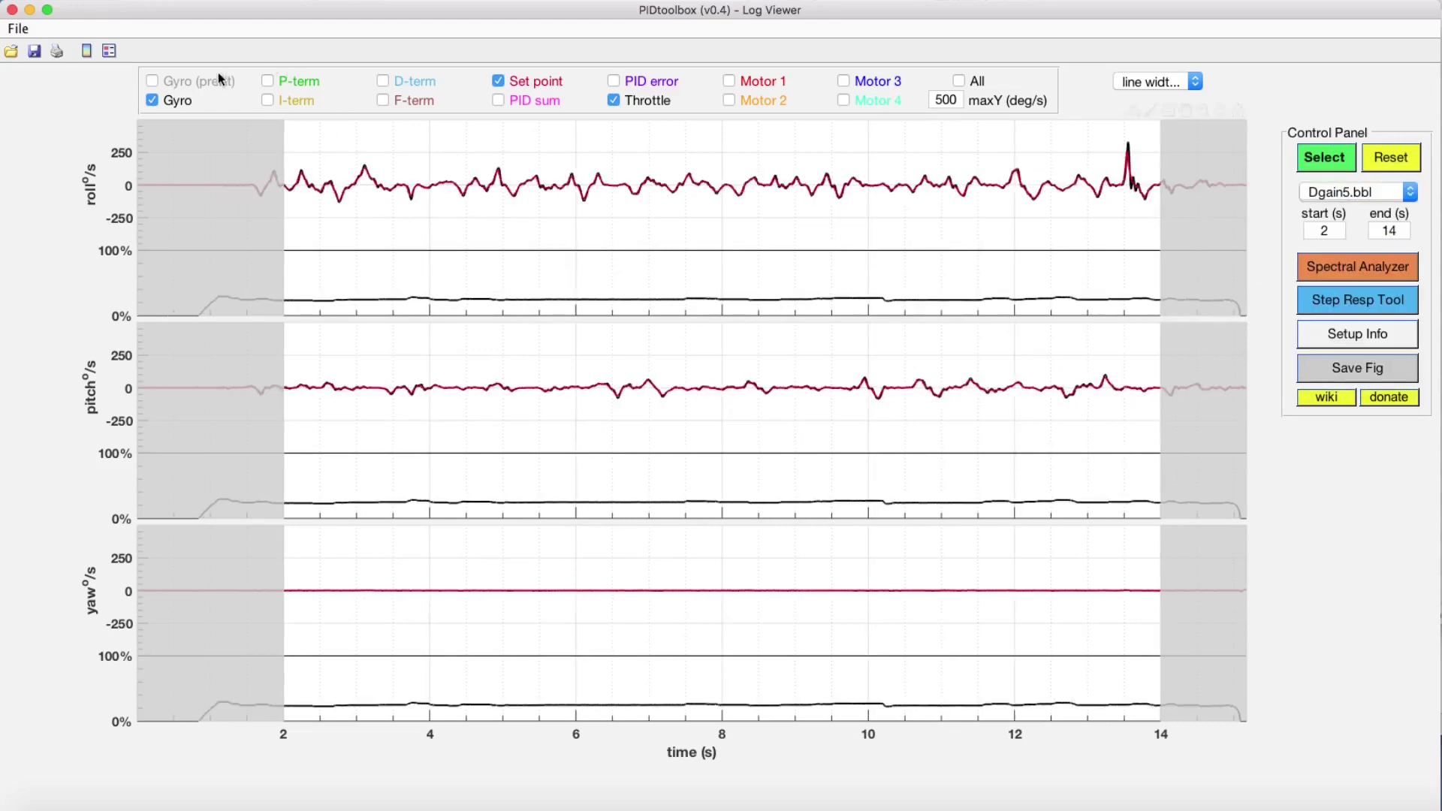
Set maxY to 200 deg/s, then enlarge the roll plot and restore the three stacked plots.
{"action": "double_click", "coordinate": [946, 100]}
{"action": "type", "text": "200"}
{"action": "key", "text": "Return"}
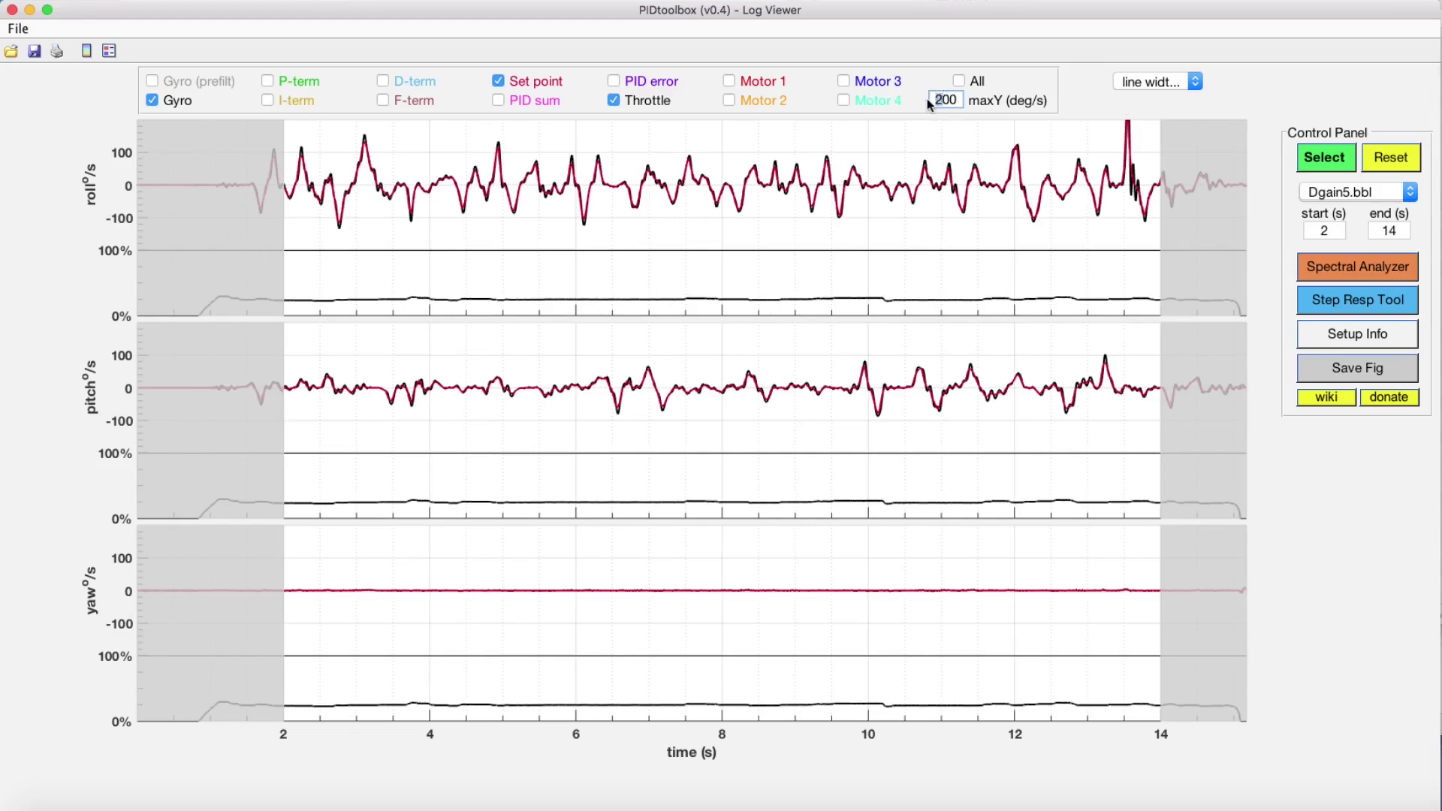
{"action": "type", "text": "1"}
{"action": "key", "text": "Return"}
{"action": "key", "text": "BackSpace"}
{"action": "type", "text": "2"}
{"action": "key", "text": "Return"}
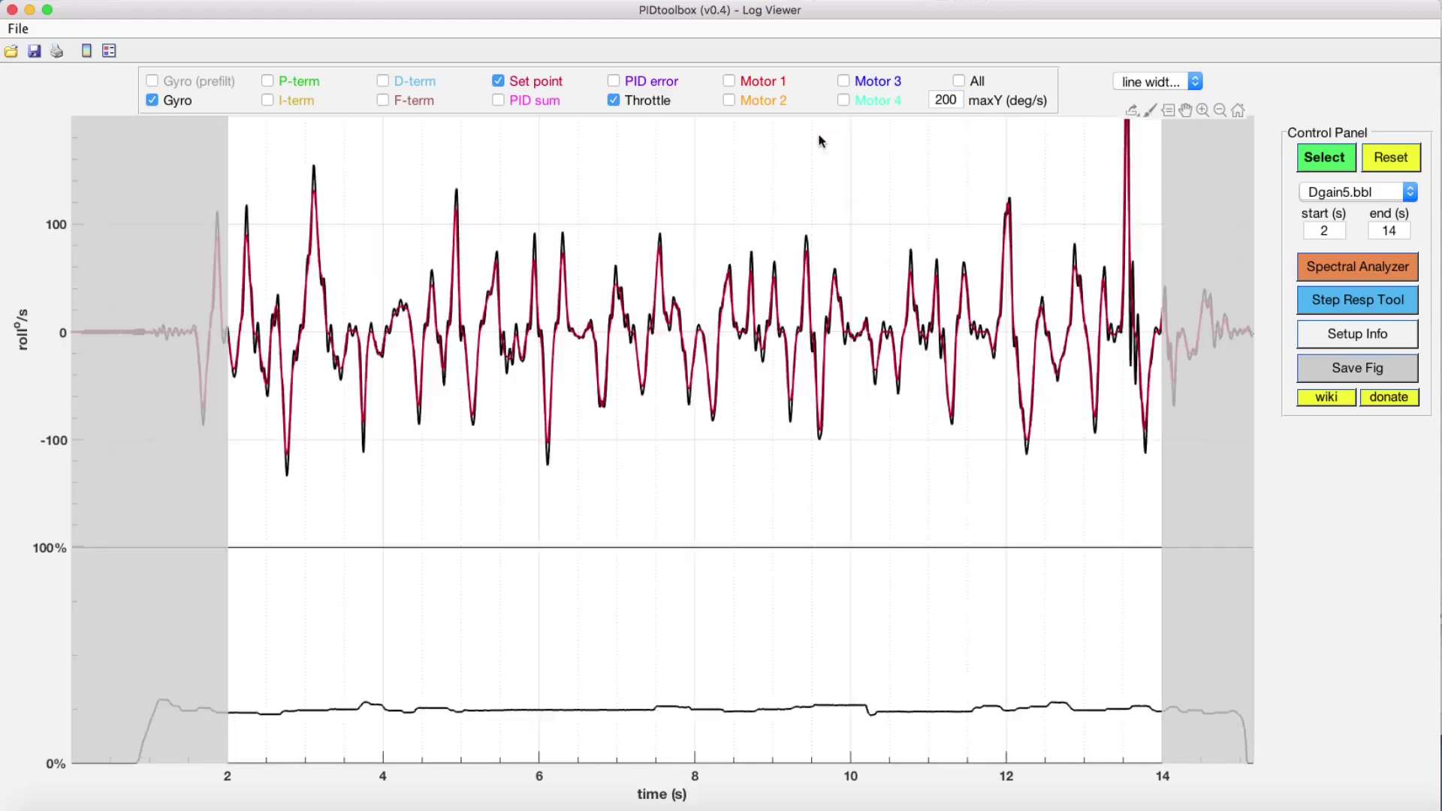
{"action": "left_click", "coordinate": [787, 143]}
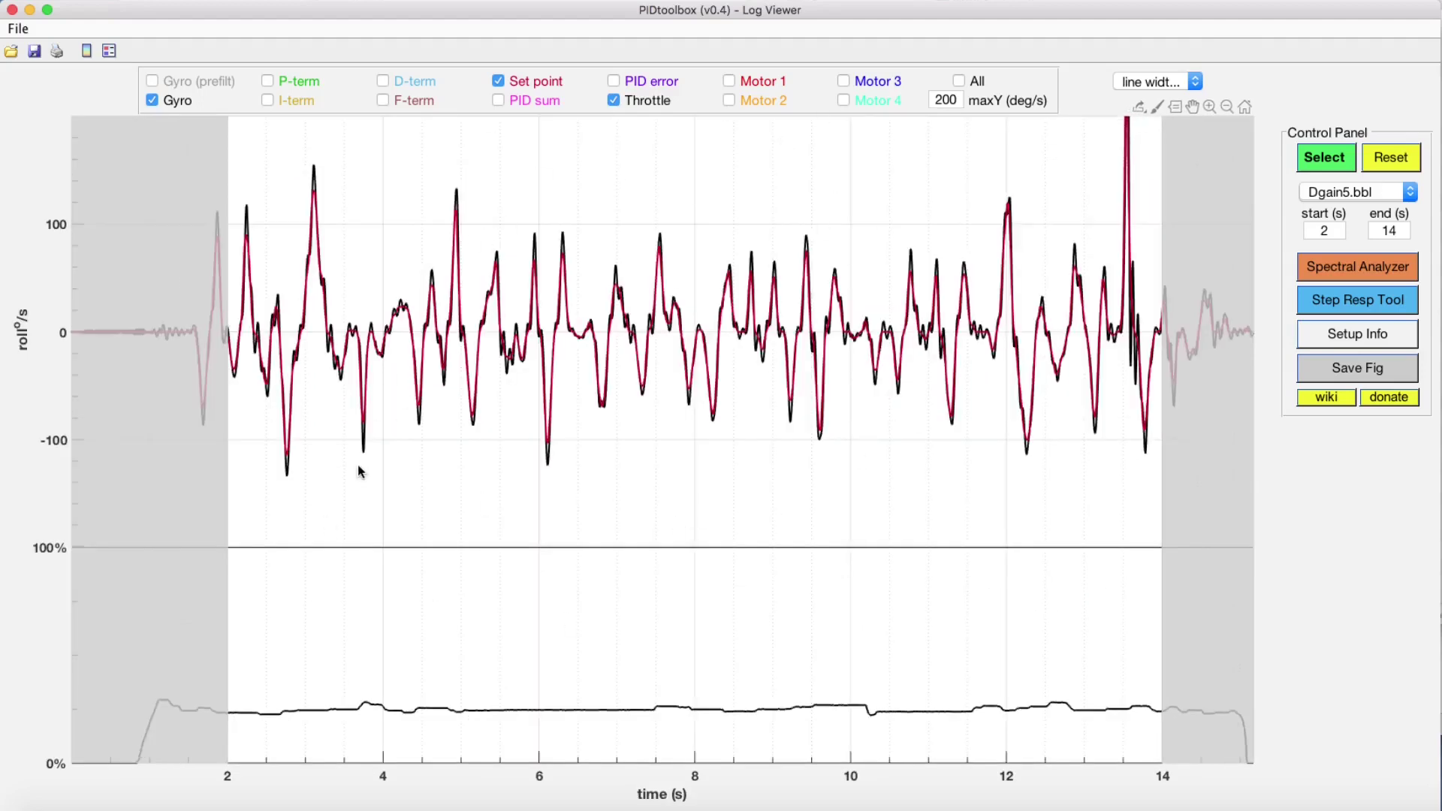
{"action": "left_click", "coordinate": [936, 478]}
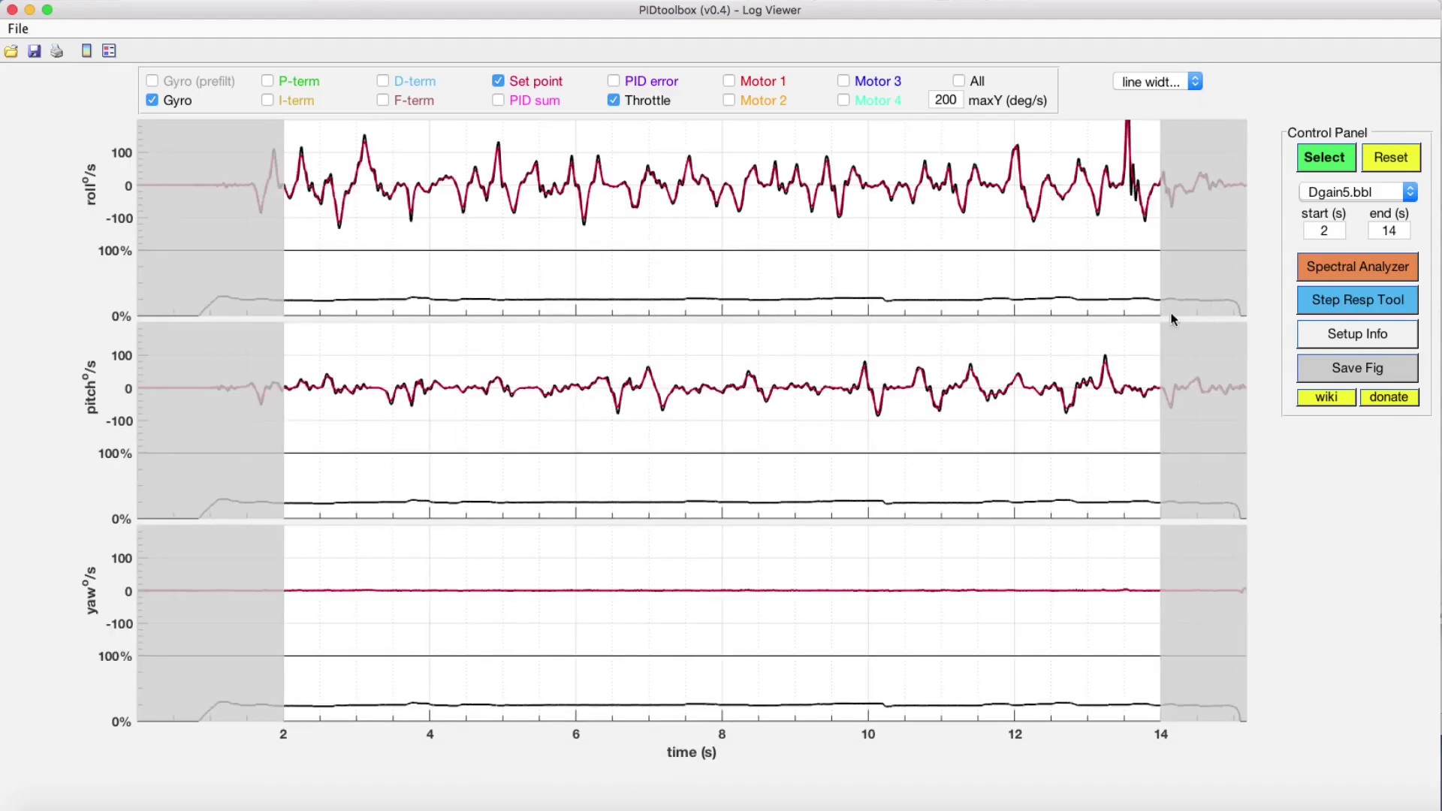
In the Step Response Tool, select Pgain10.bbl through Pgain60.bbl and compute their step responses.
{"action": "left_click", "coordinate": [1369, 304]}
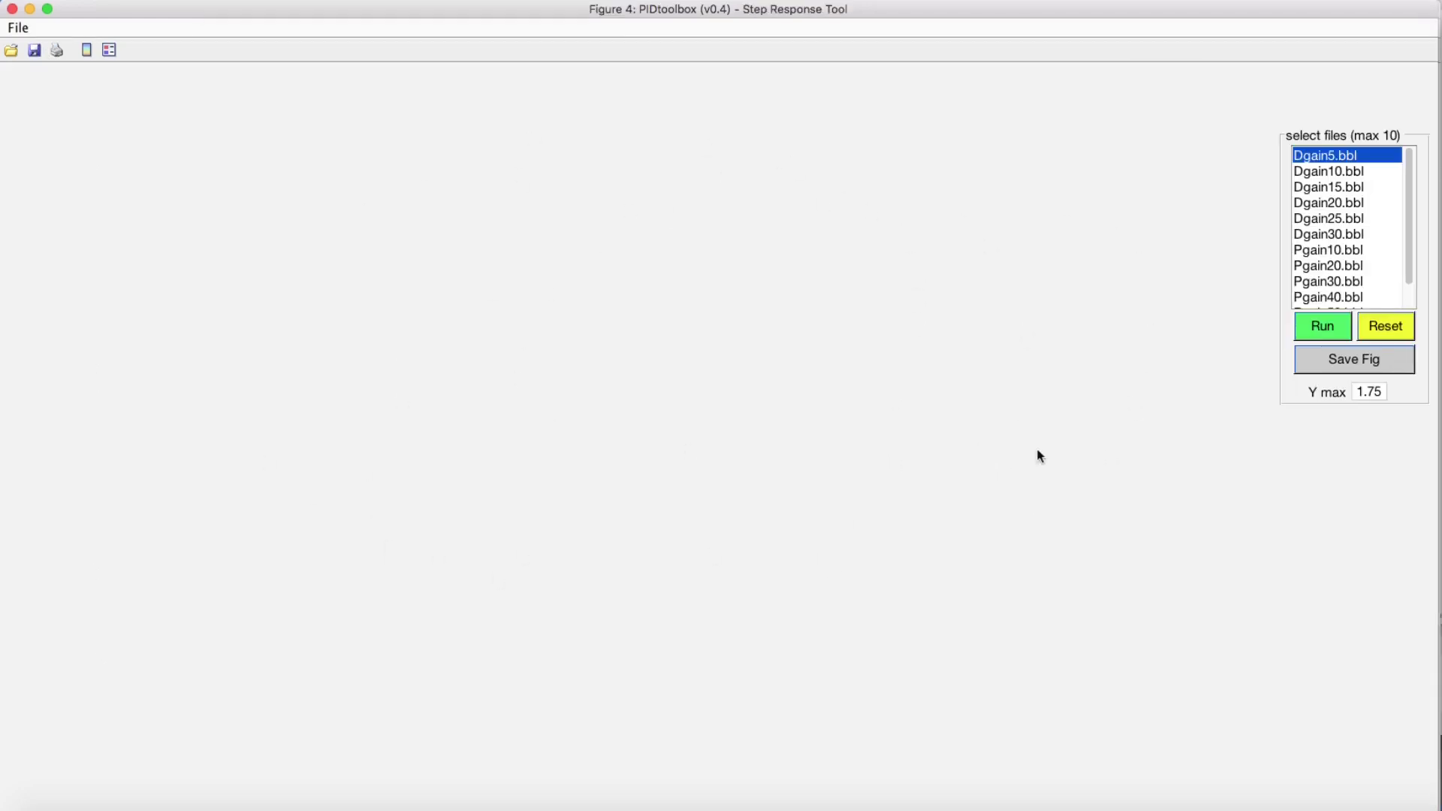
{"action": "mouse_move", "coordinate": [1407, 177]}
{"action": "left_mouse_down"}
{"action": "mouse_move", "coordinate": [1411, 218]}
{"action": "mouse_move", "coordinate": [1407, 174]}
{"action": "left_mouse_up"}
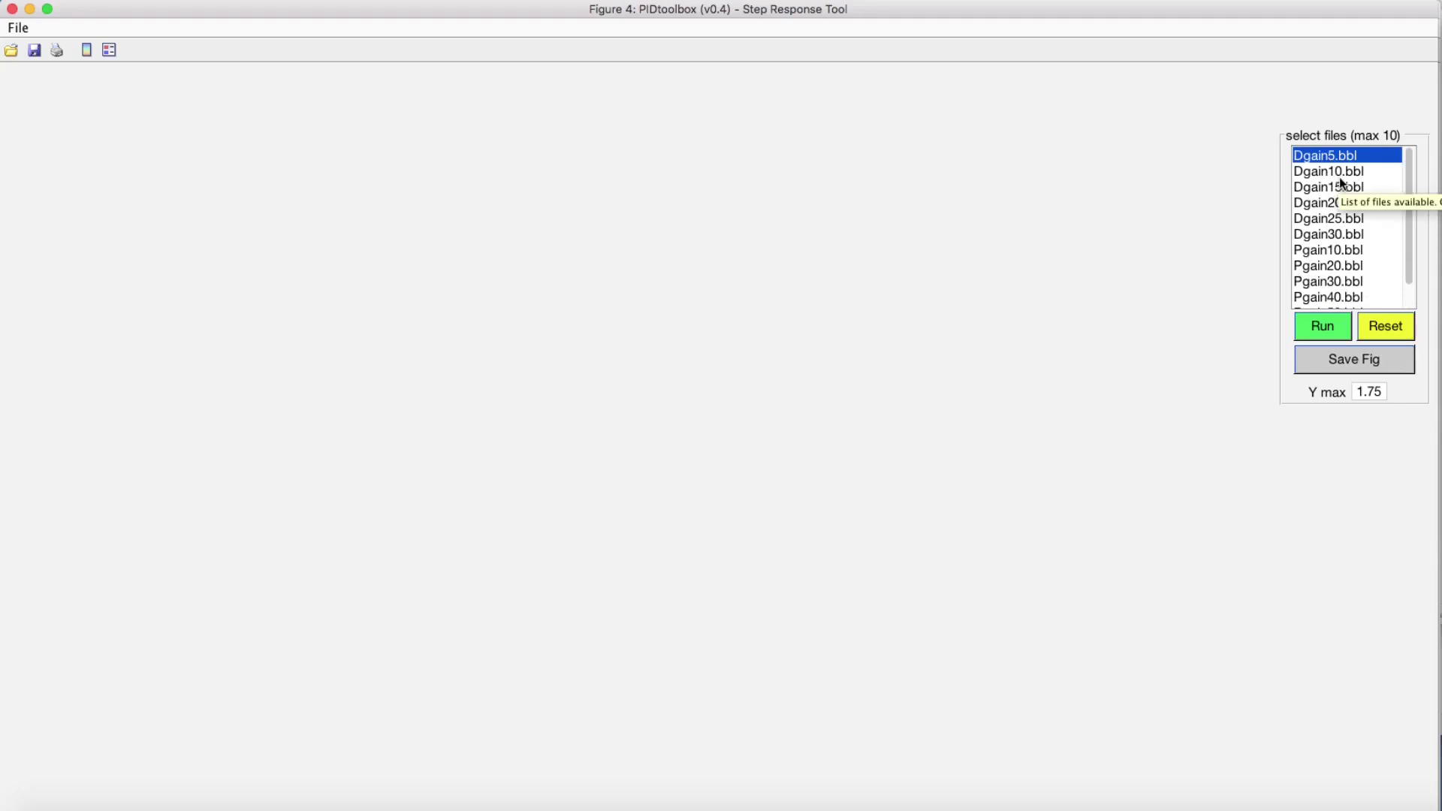
{"action": "left_click", "coordinate": [1317, 235], "text": "shift"}
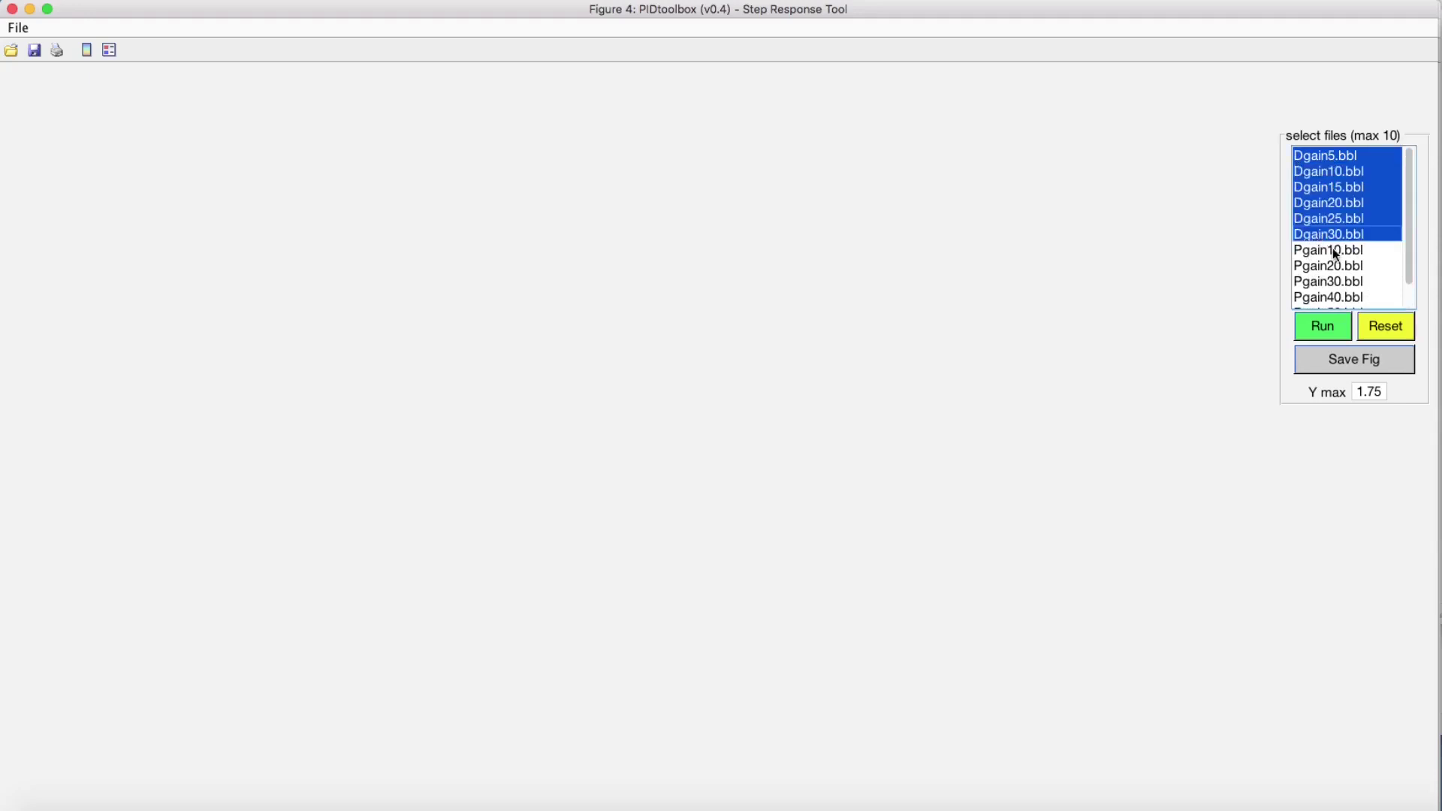
{"action": "left_click", "coordinate": [1336, 254]}
{"action": "left_click_drag", "start_coordinate": [1412, 230], "coordinate": [1413, 256]}
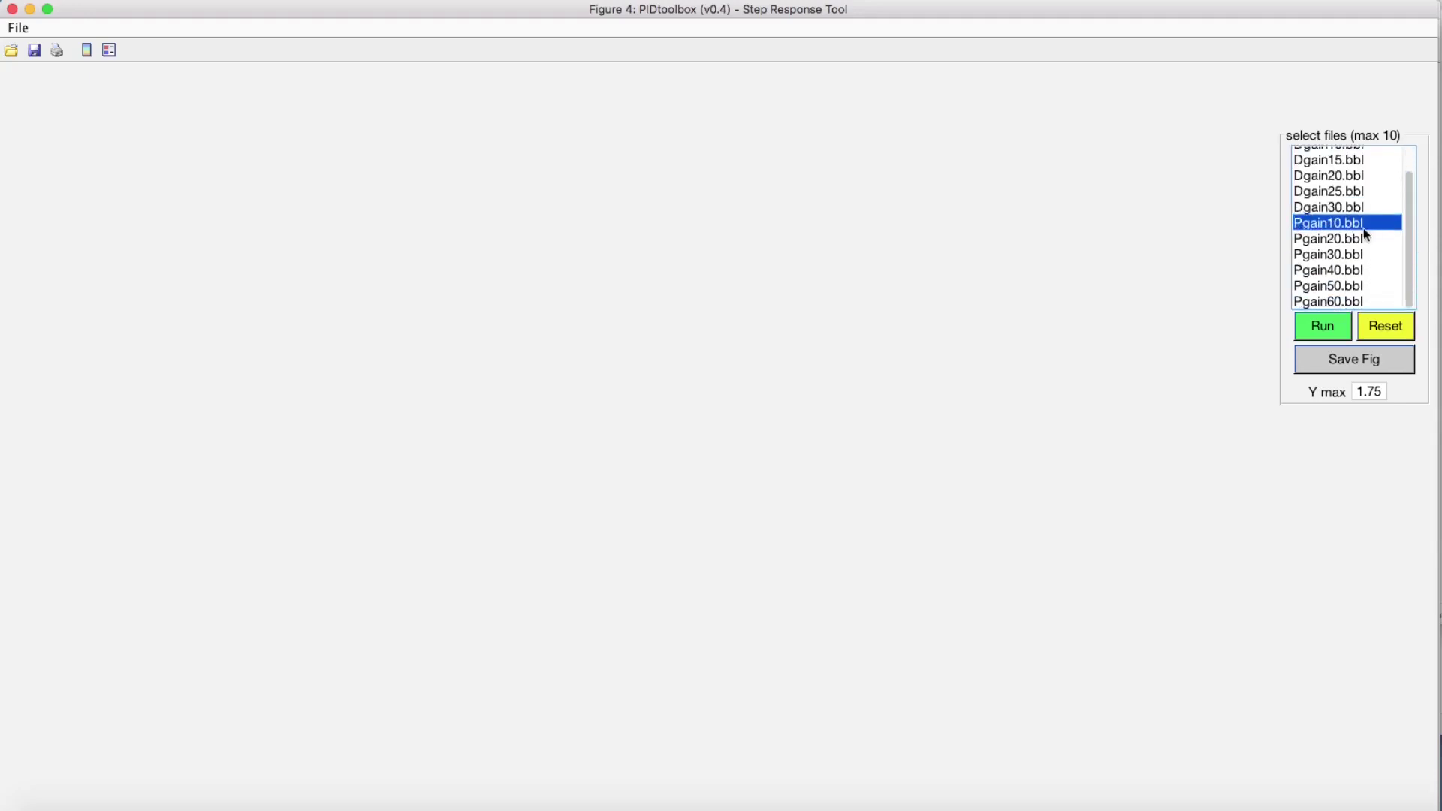
{"action": "left_click", "coordinate": [1335, 300], "text": "shift"}
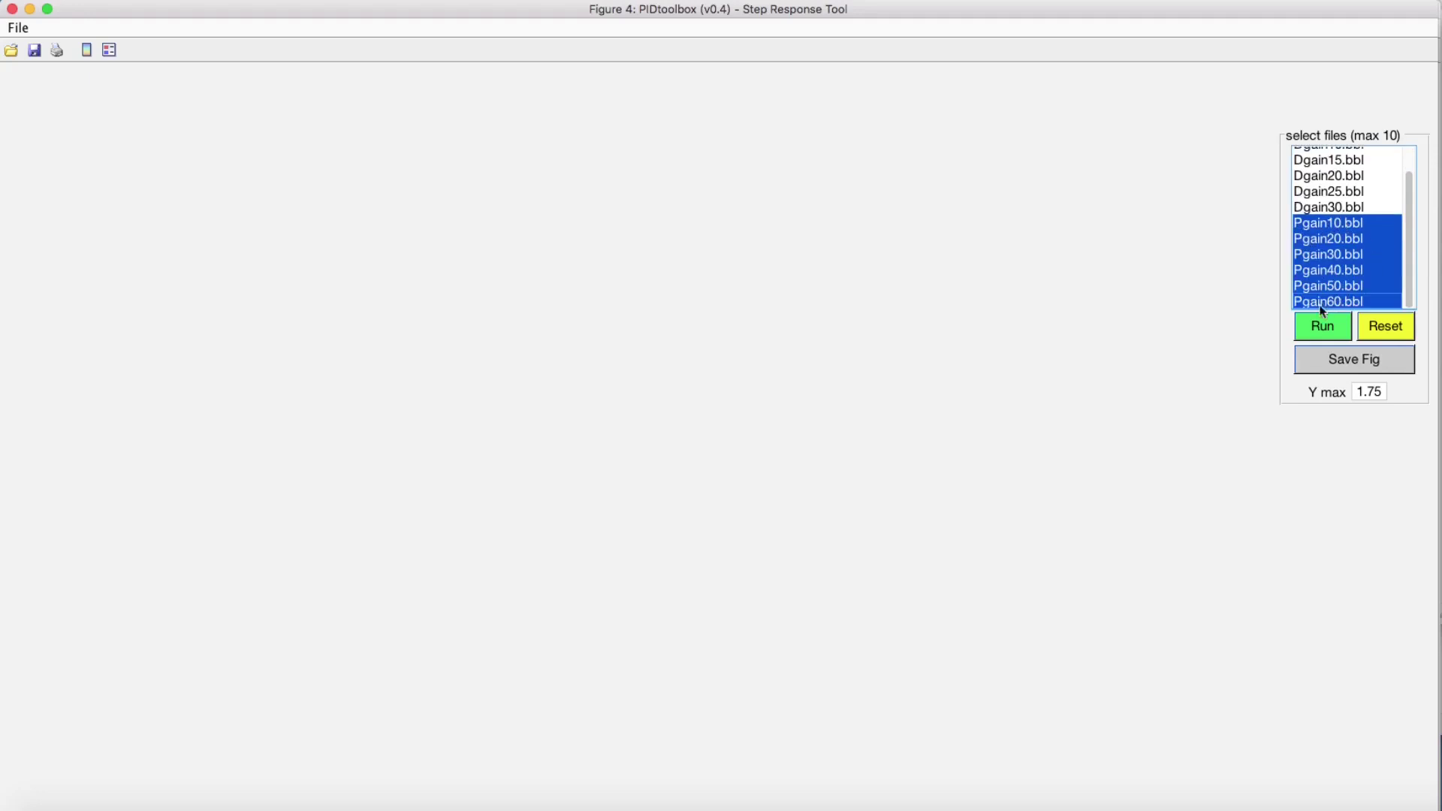
{"action": "left_click", "coordinate": [1324, 331]}
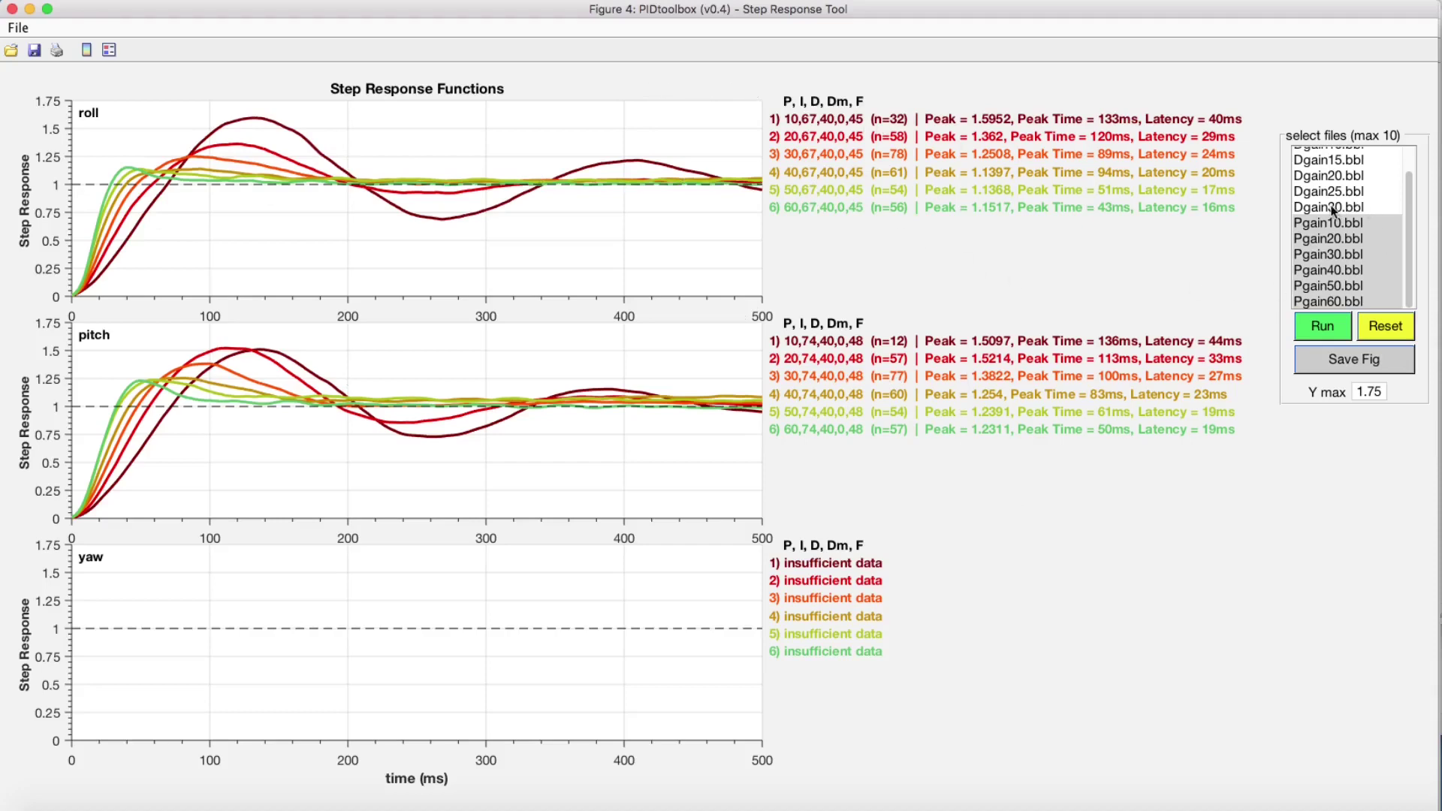
Add the Dgain15–Dgain30 logs to the step-response comparison.
{"action": "left_click_drag", "start_coordinate": [1332, 211], "coordinate": [1329, 158]}
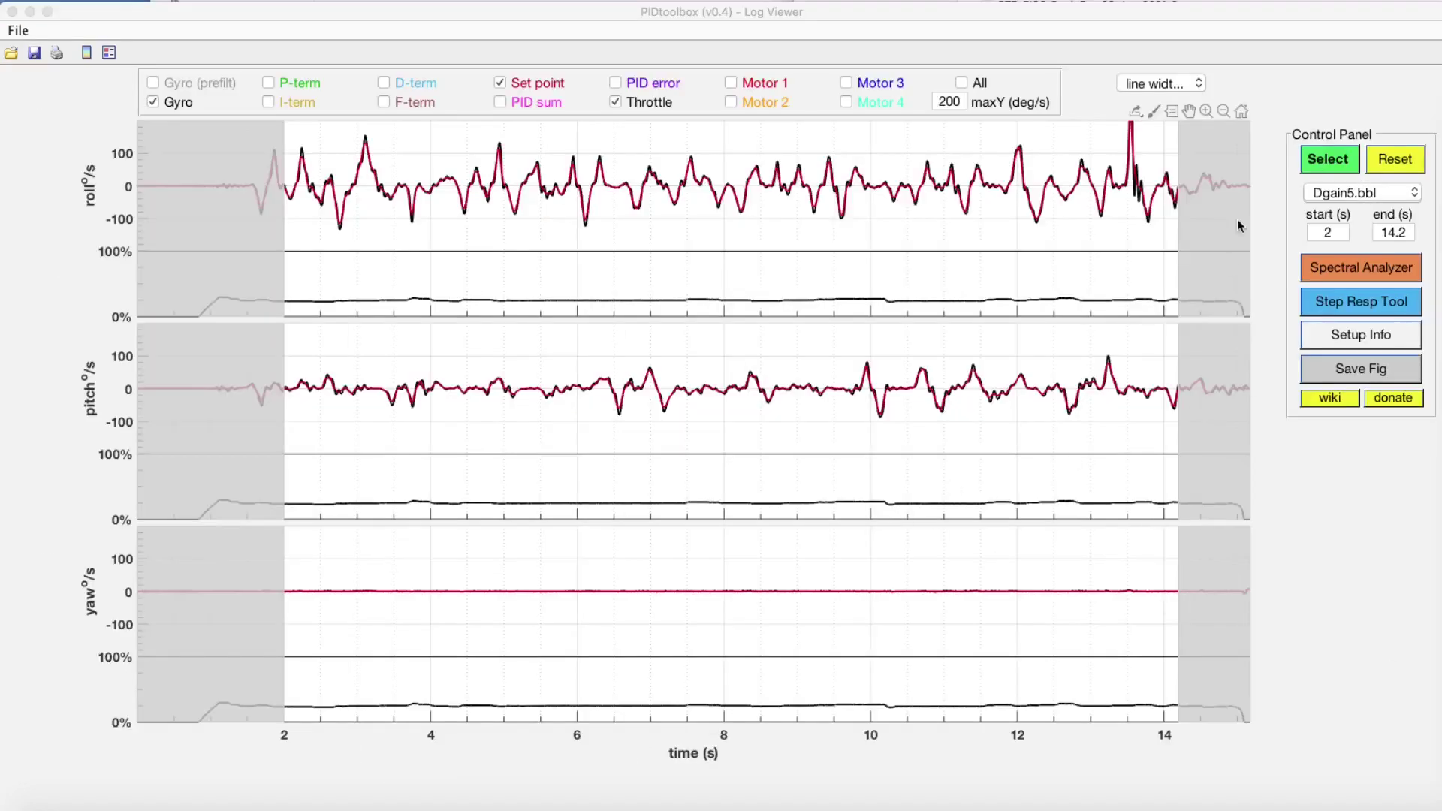
Import theSweepBQ50-200.BBL and the two throttleSweep logs, then display a throttleSweep flight.
{"action": "left_click", "coordinate": [1328, 159]}
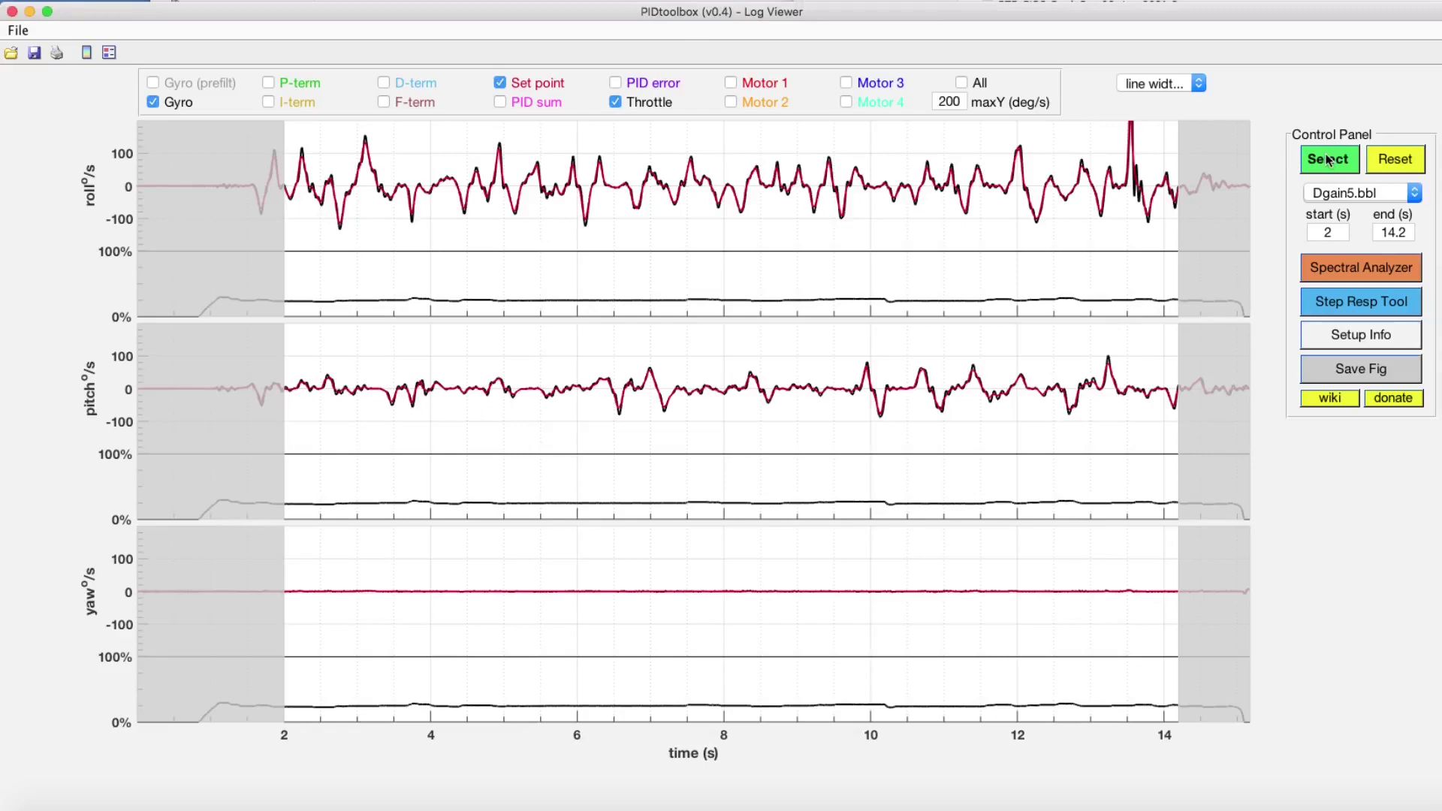
{"action": "left_click", "coordinate": [1328, 159]}
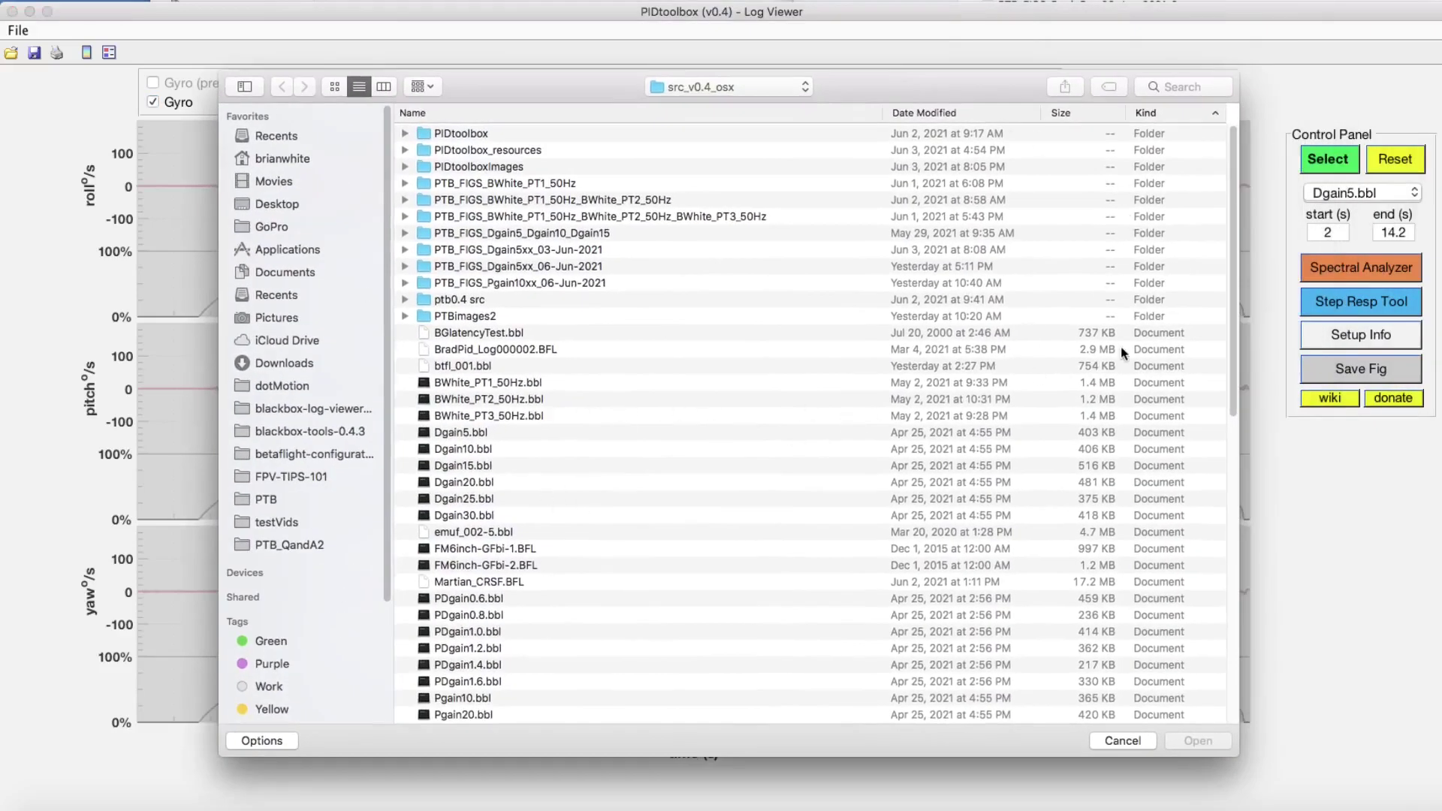
{"action": "left_click_drag", "start_coordinate": [1227, 282], "coordinate": [1237, 394]}
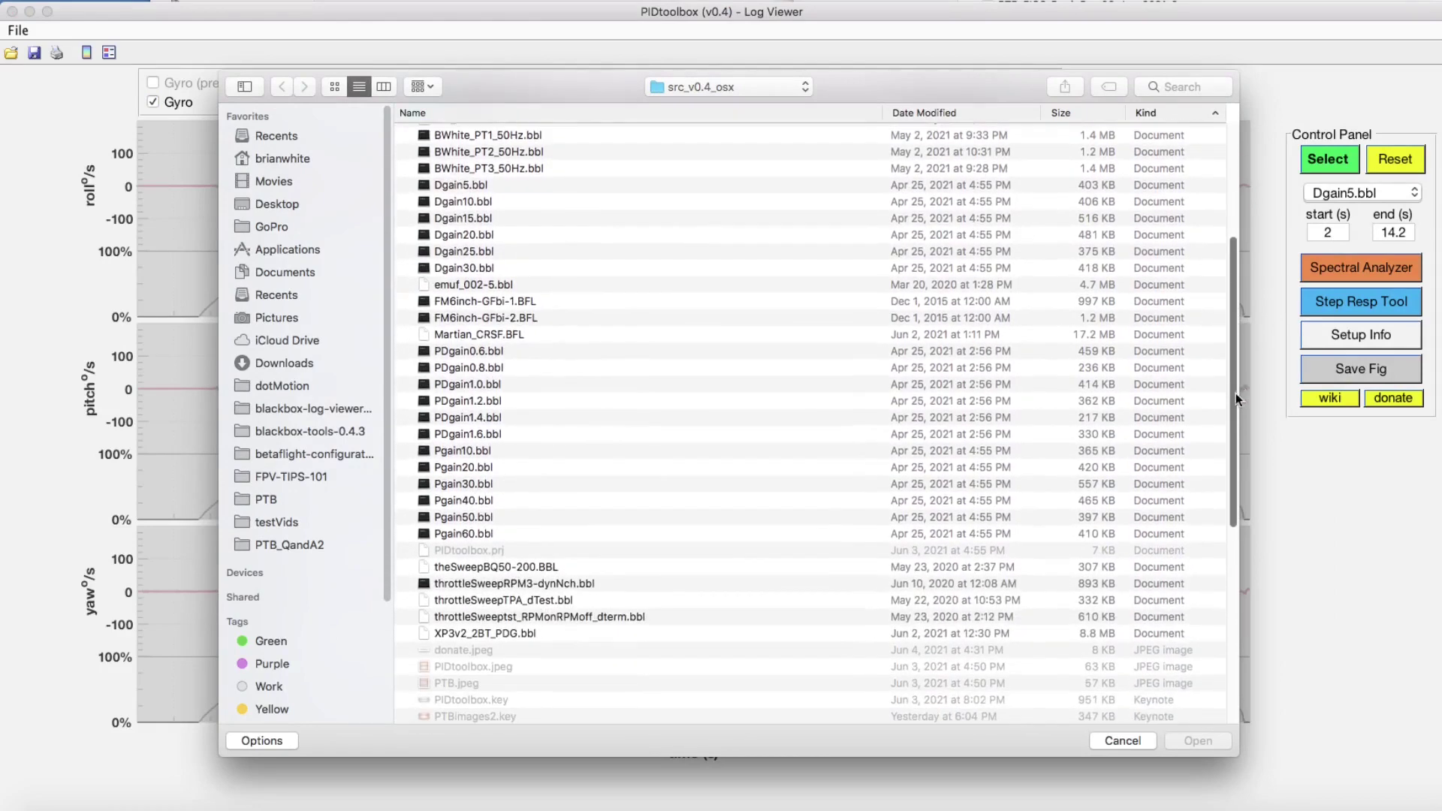
{"action": "left_click", "coordinate": [527, 568]}
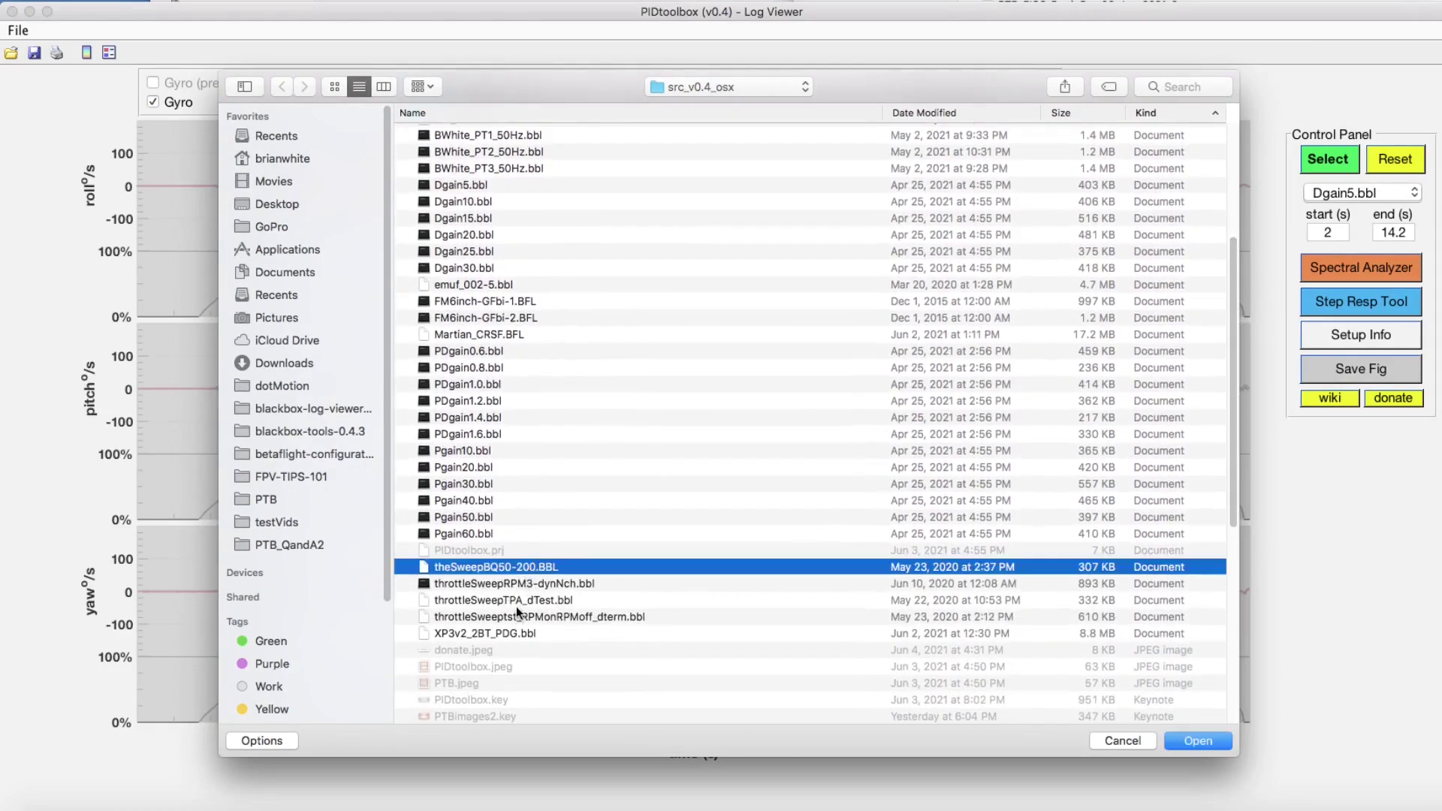
{"action": "left_click", "coordinate": [516, 599], "text": "shift"}
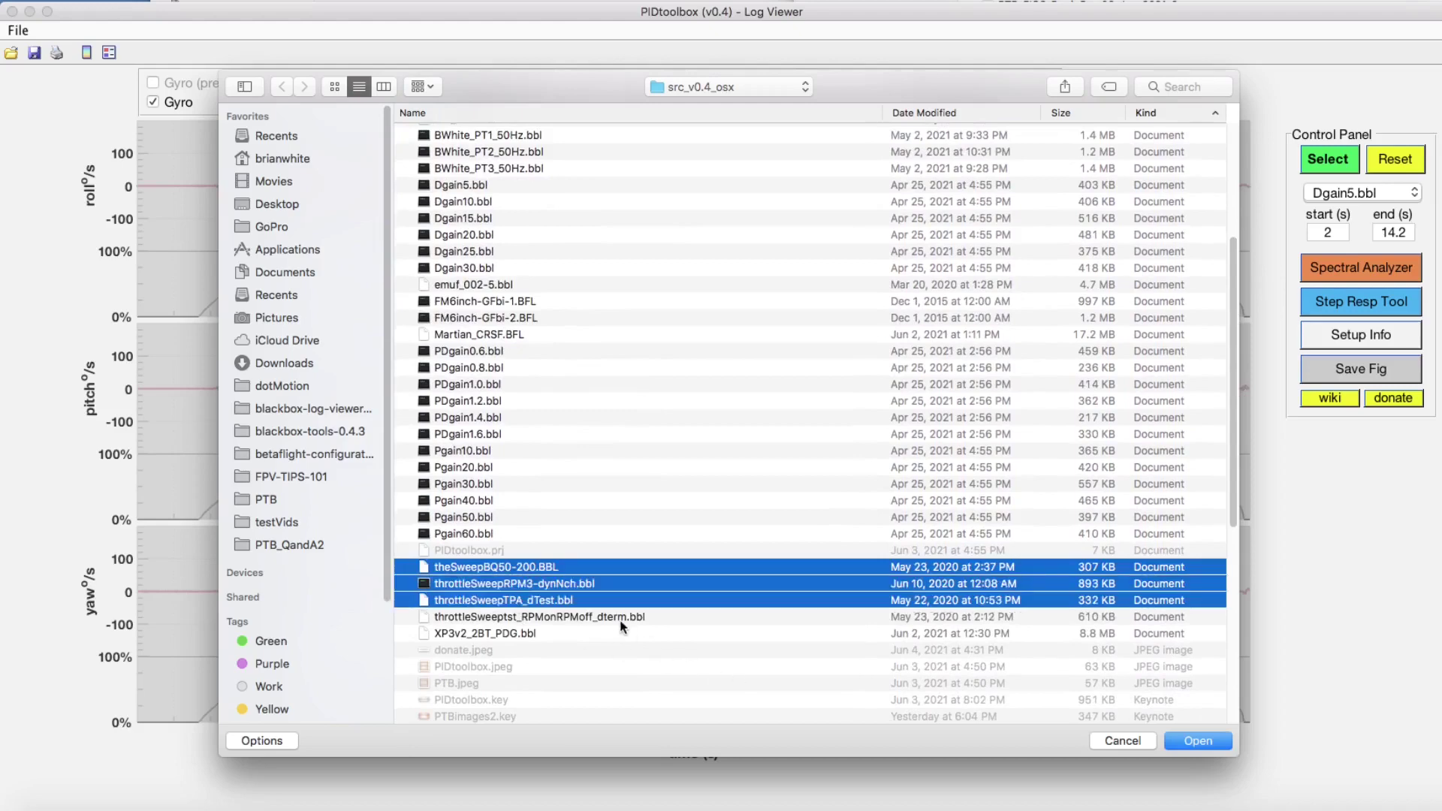
{"action": "key", "text": "Return"}
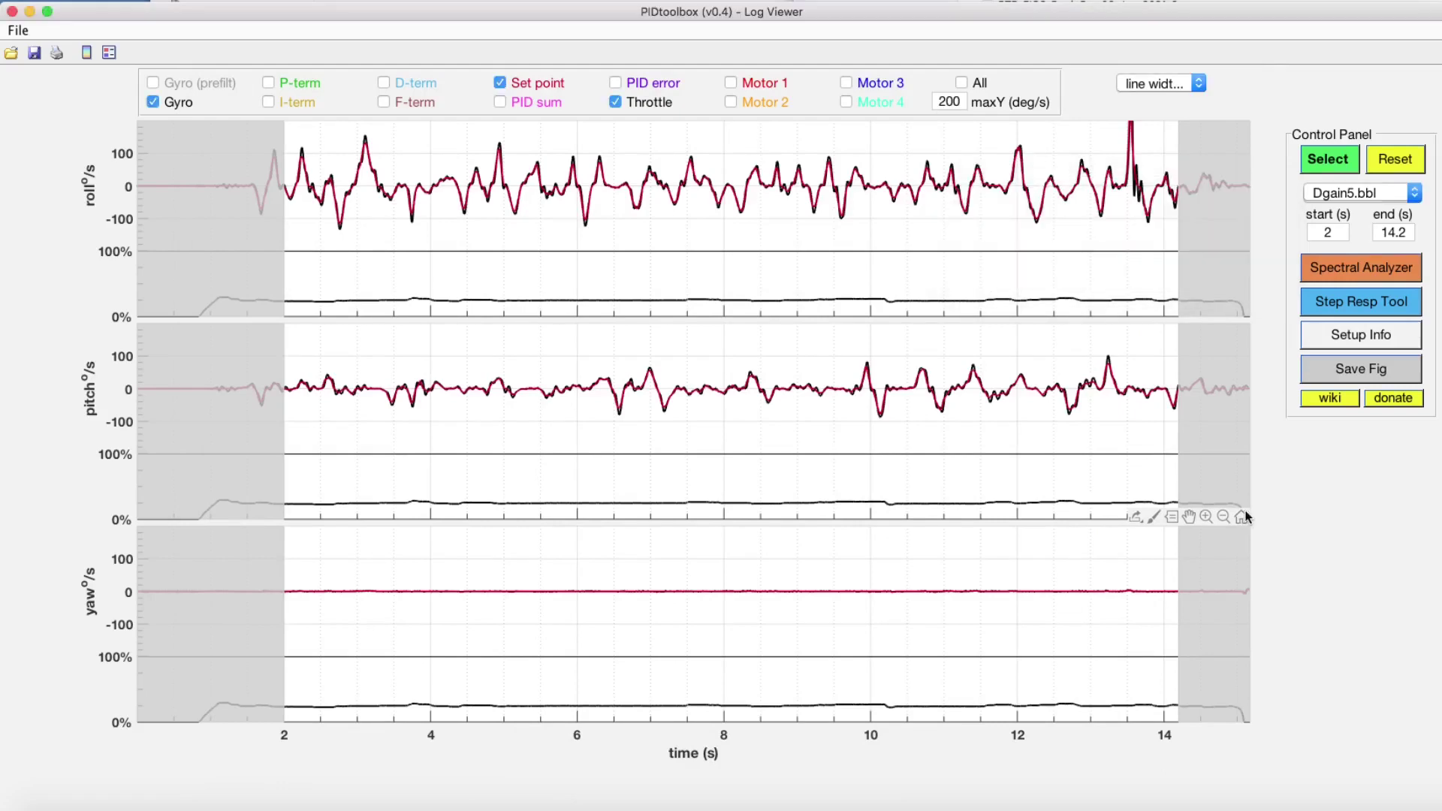
{"action": "left_click", "coordinate": [1377, 196]}
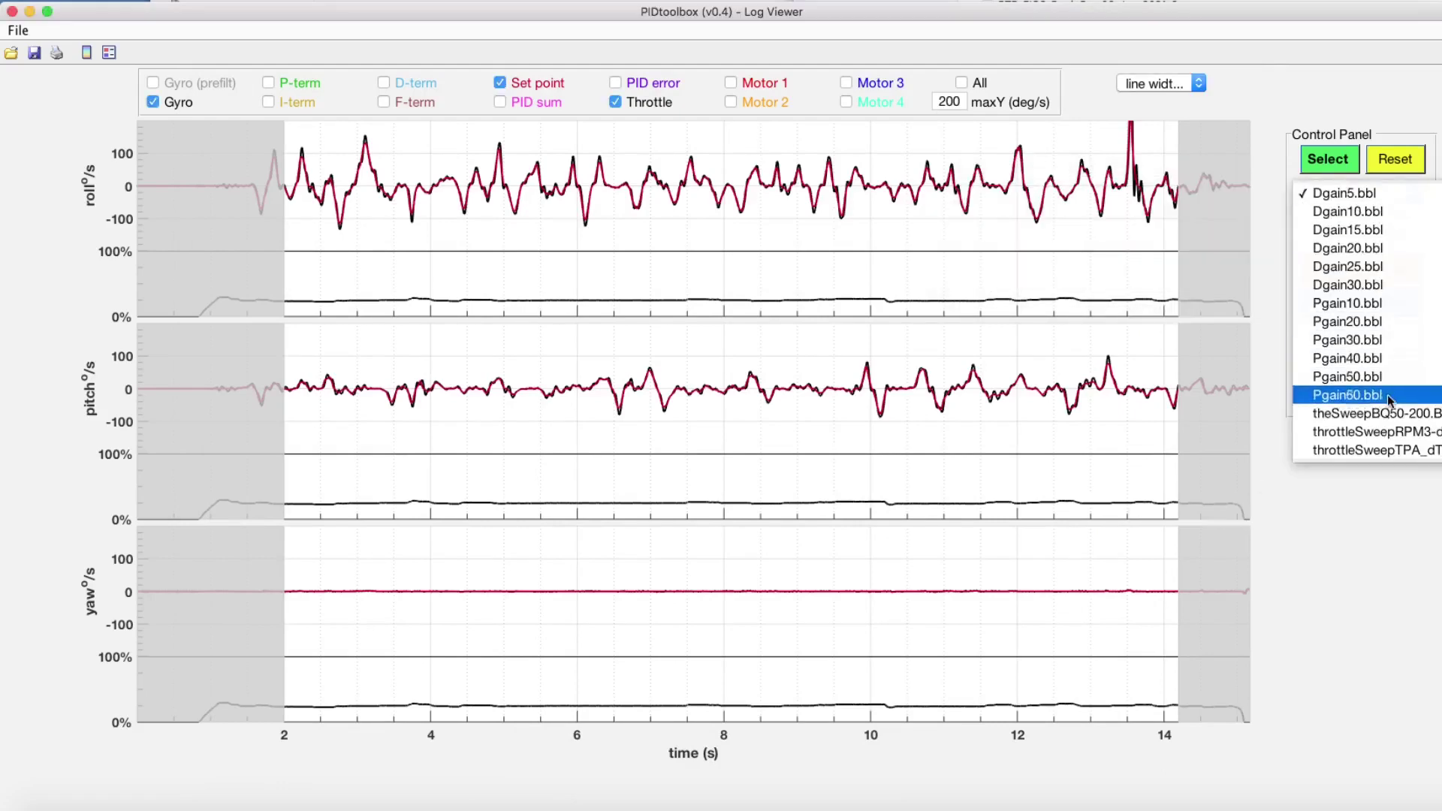
{"action": "left_click", "coordinate": [1367, 413]}
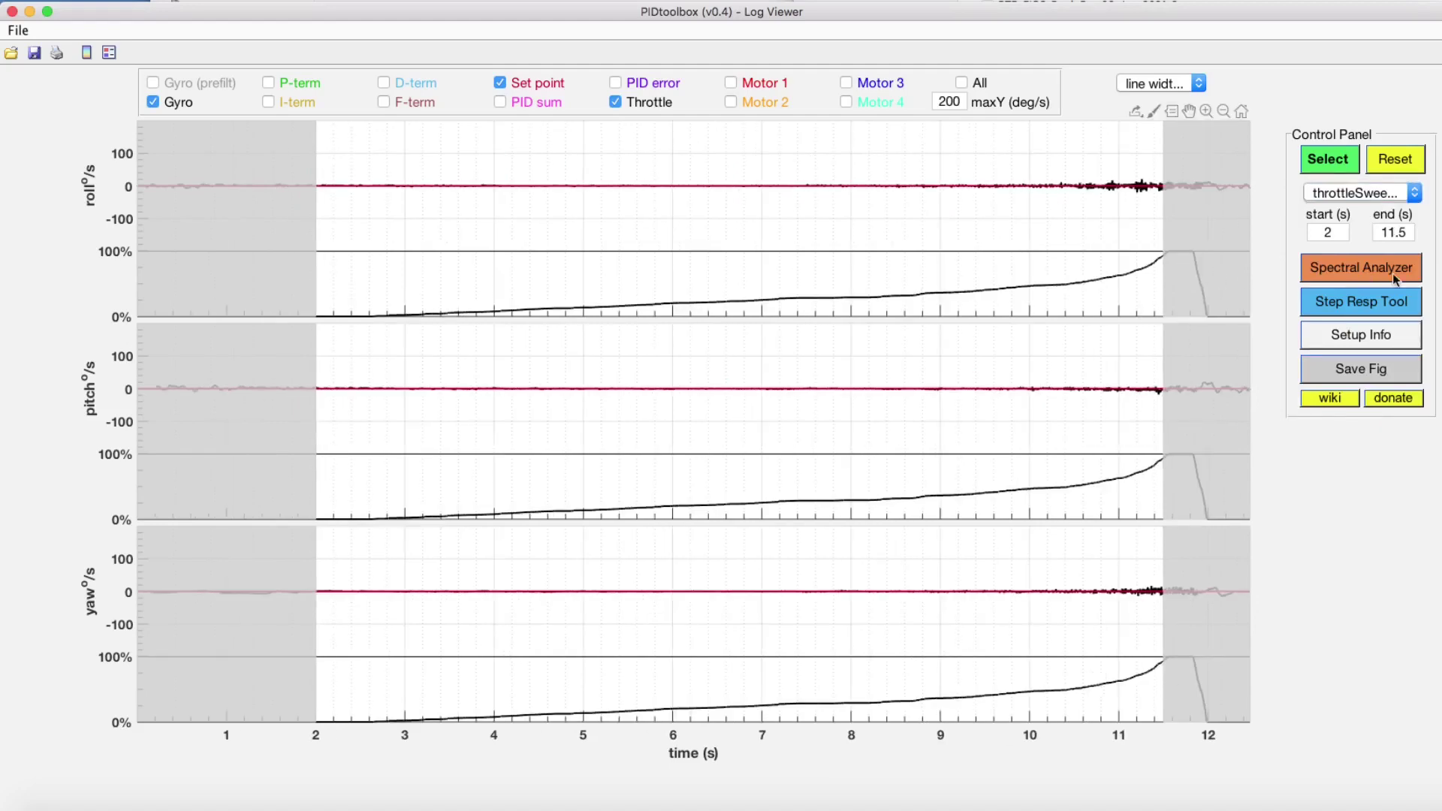
Open the Spectral Analyzer and assign theSweepBQ50-200.BBL to the first comparison column.
{"action": "left_click", "coordinate": [1351, 267]}
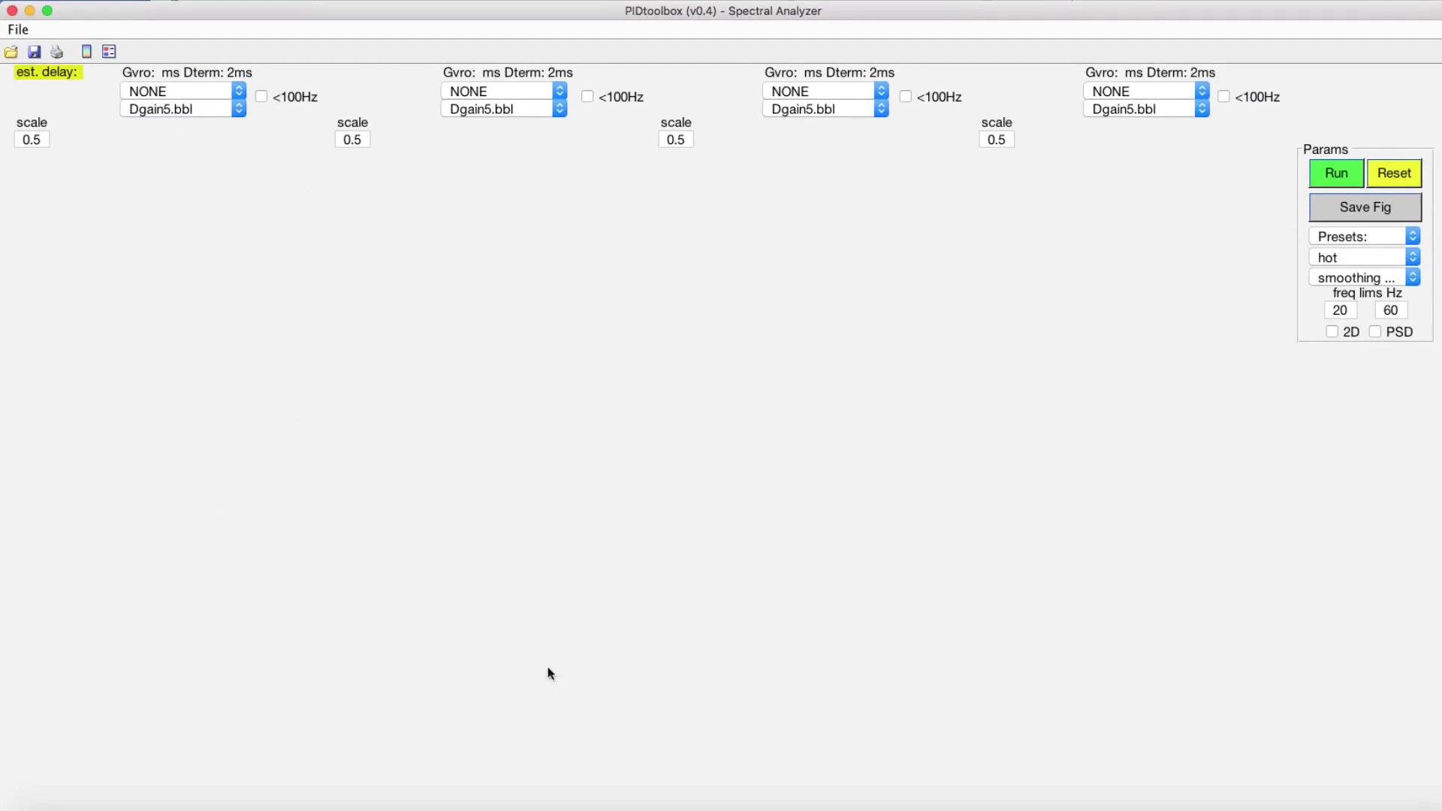
{"action": "left_click", "coordinate": [223, 107]}
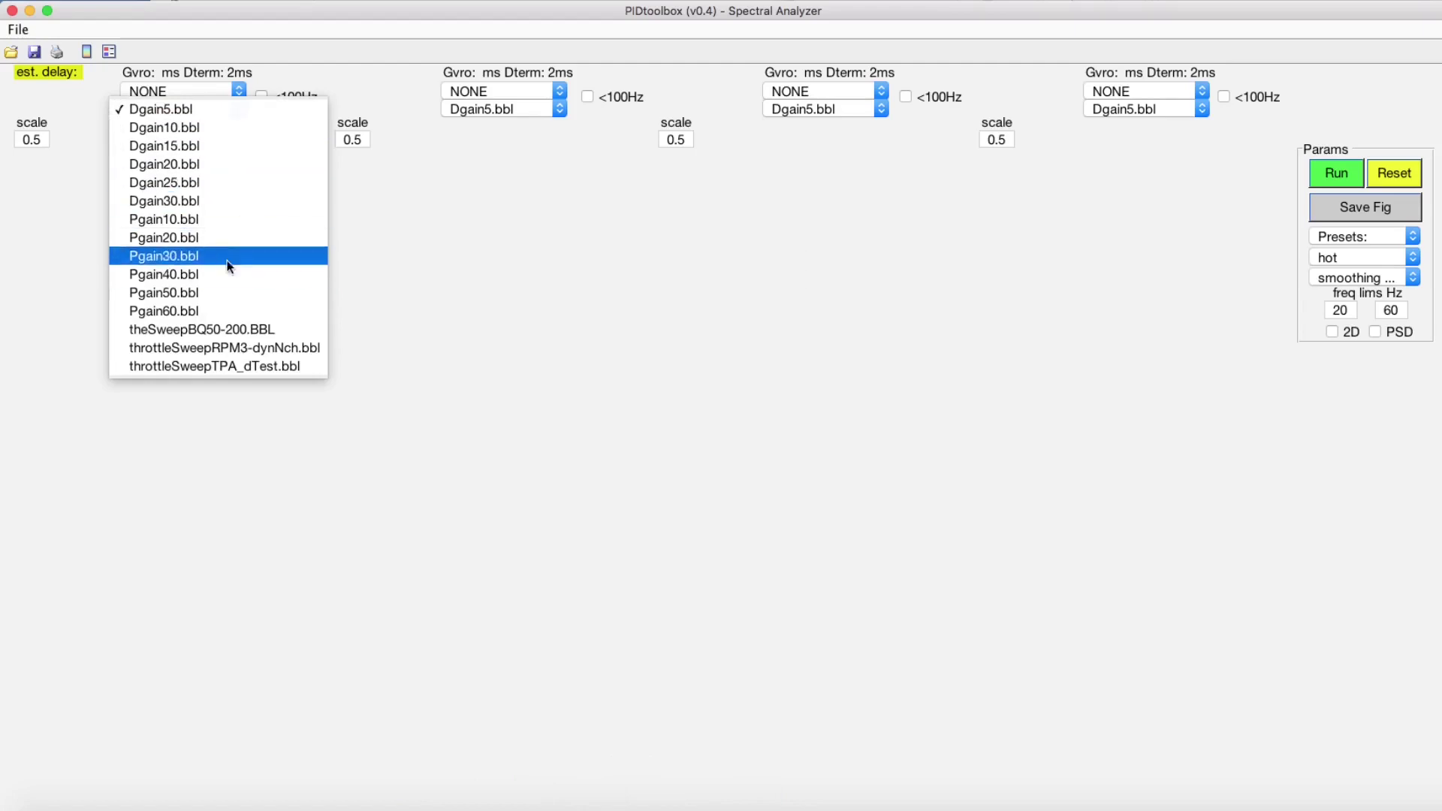
{"action": "left_click", "coordinate": [247, 329]}
{"action": "left_click", "coordinate": [223, 106]}
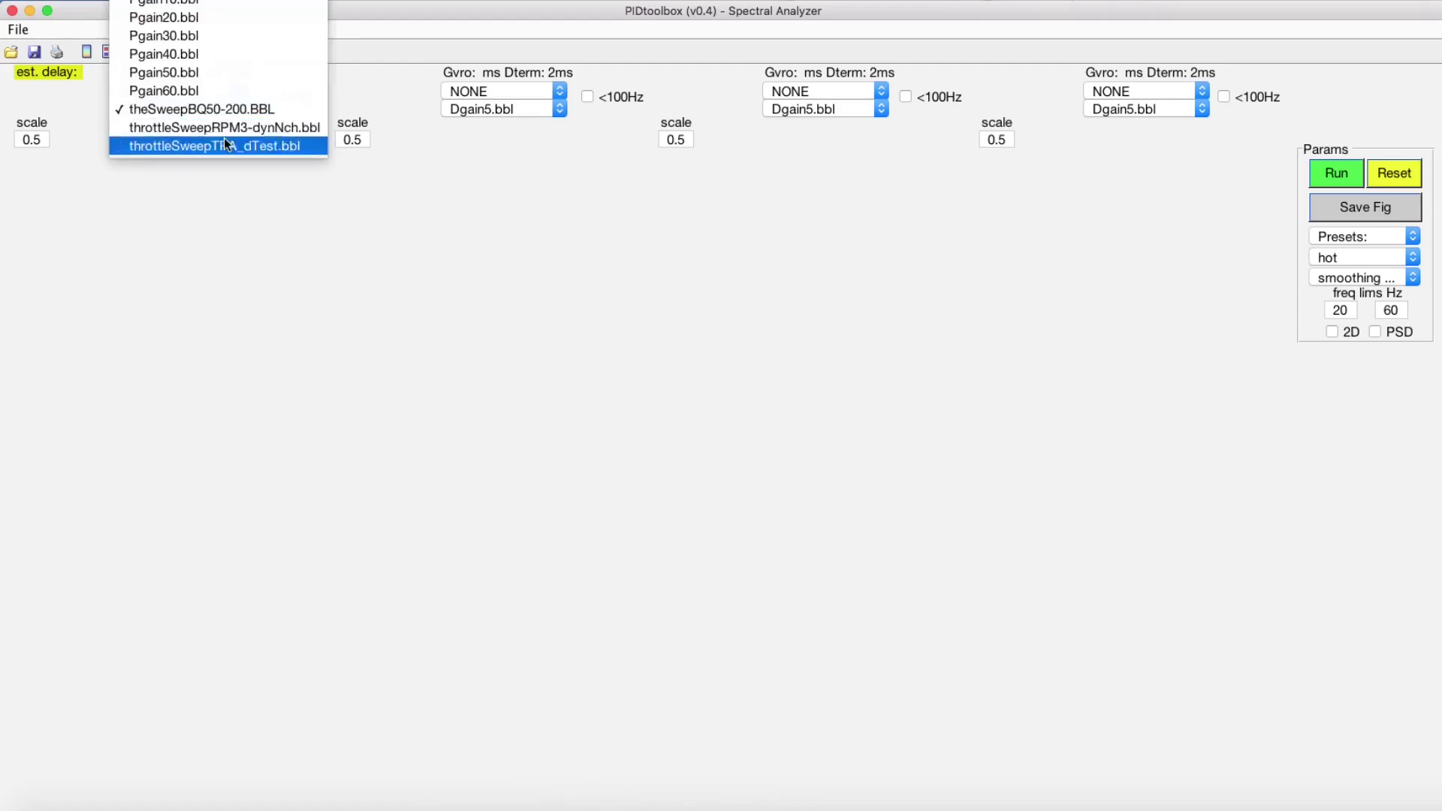
{"action": "left_click", "coordinate": [65, 75]}
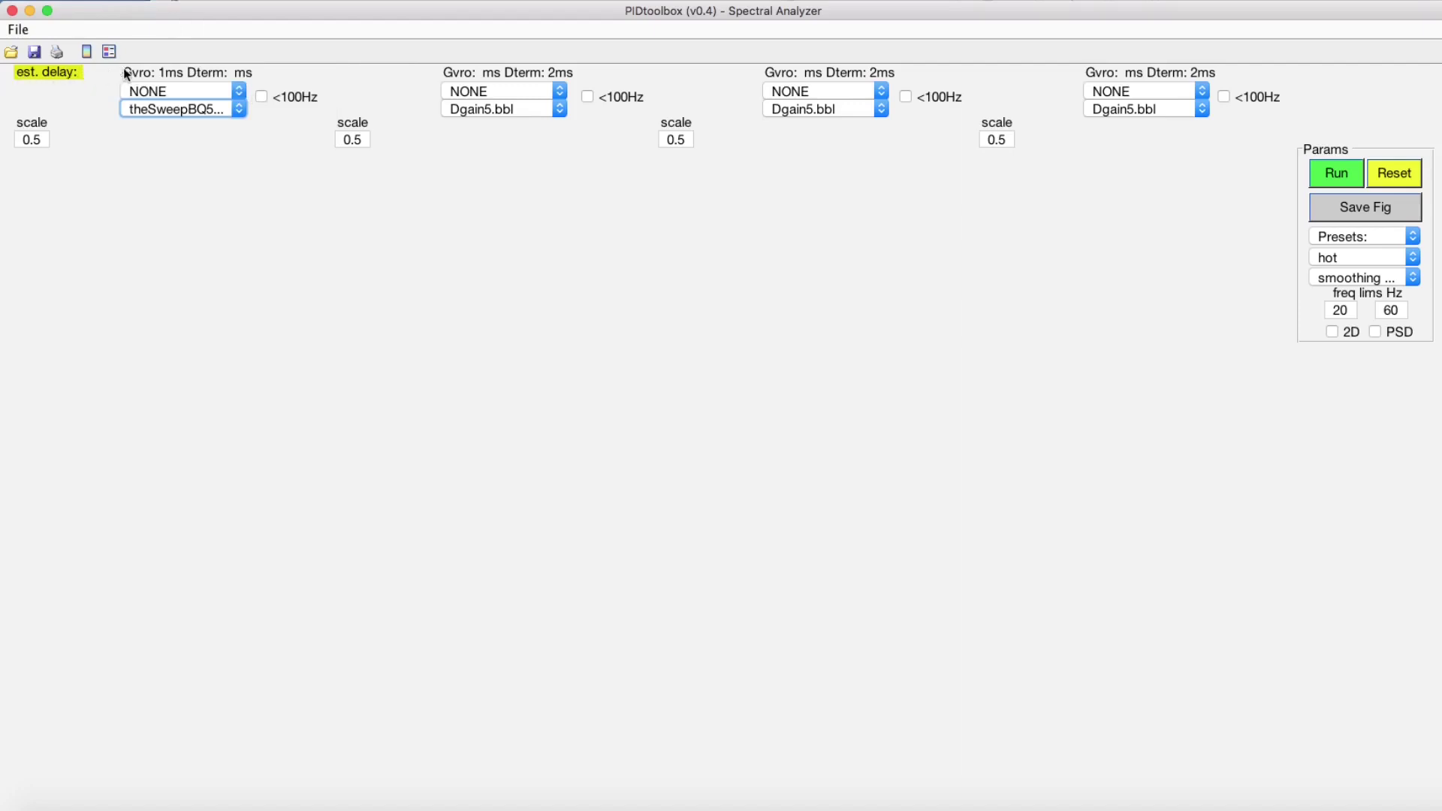
{"action": "left_click", "coordinate": [202, 109]}
{"action": "left_click", "coordinate": [211, 111]}
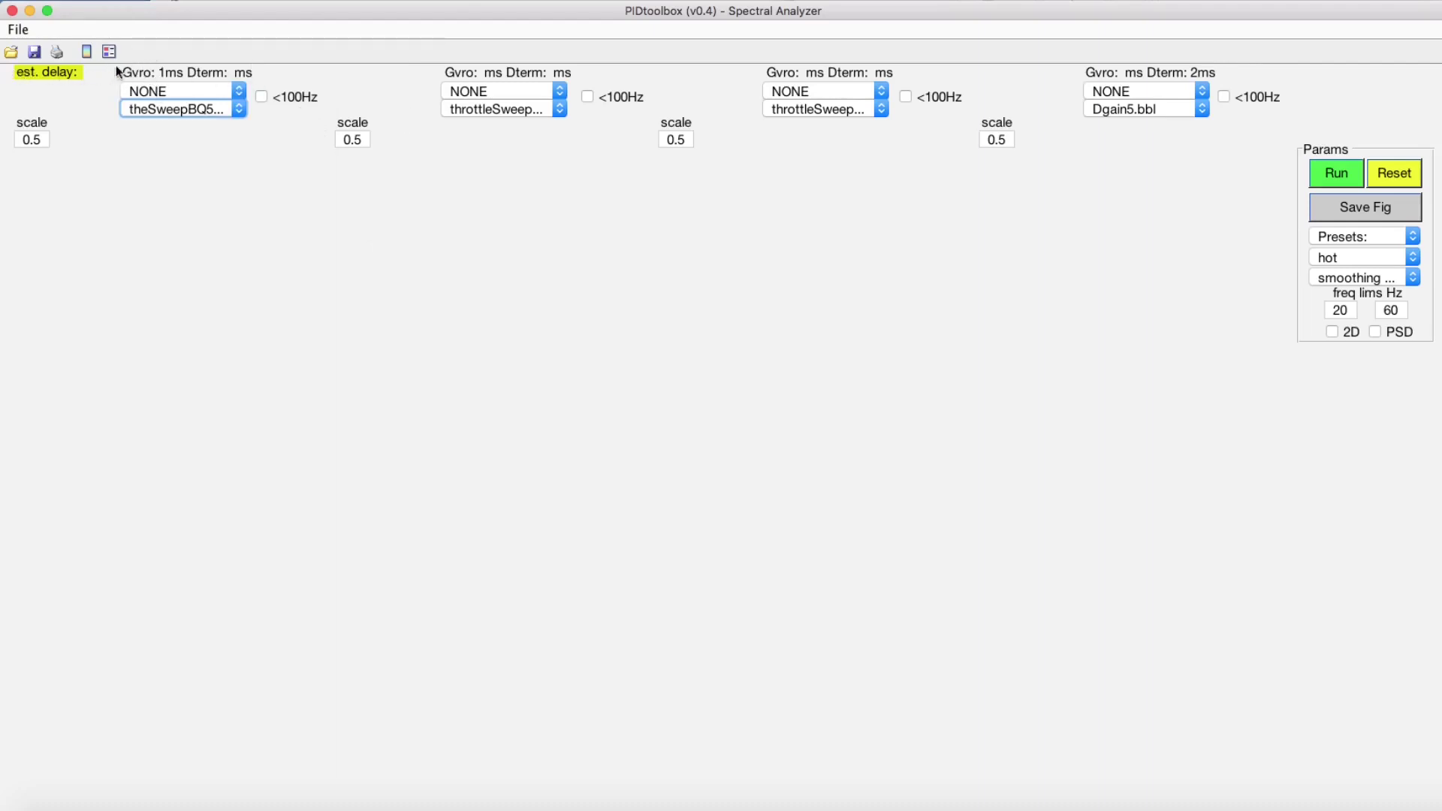
{"action": "left_click", "coordinate": [199, 110]}
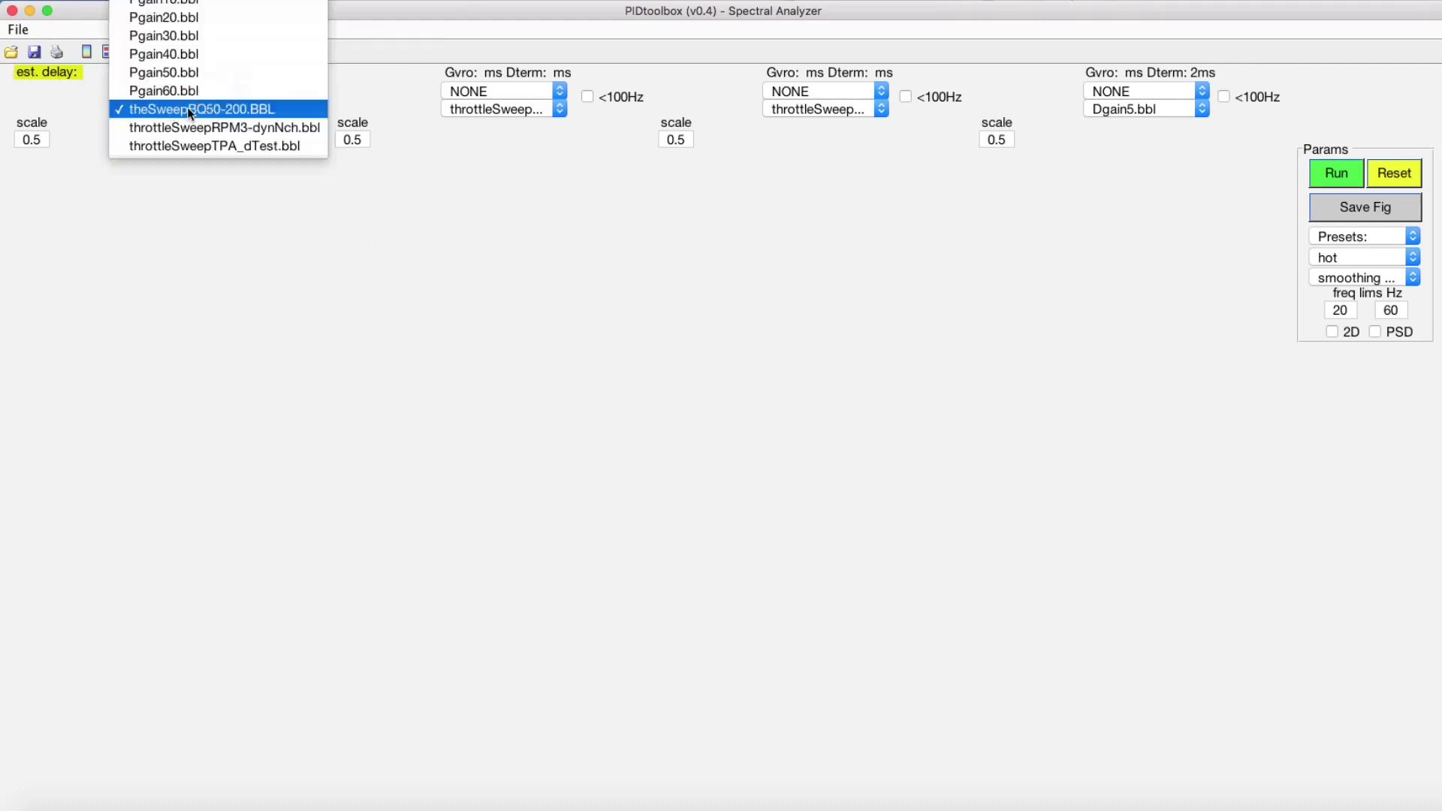
{"action": "left_click", "coordinate": [170, 110]}
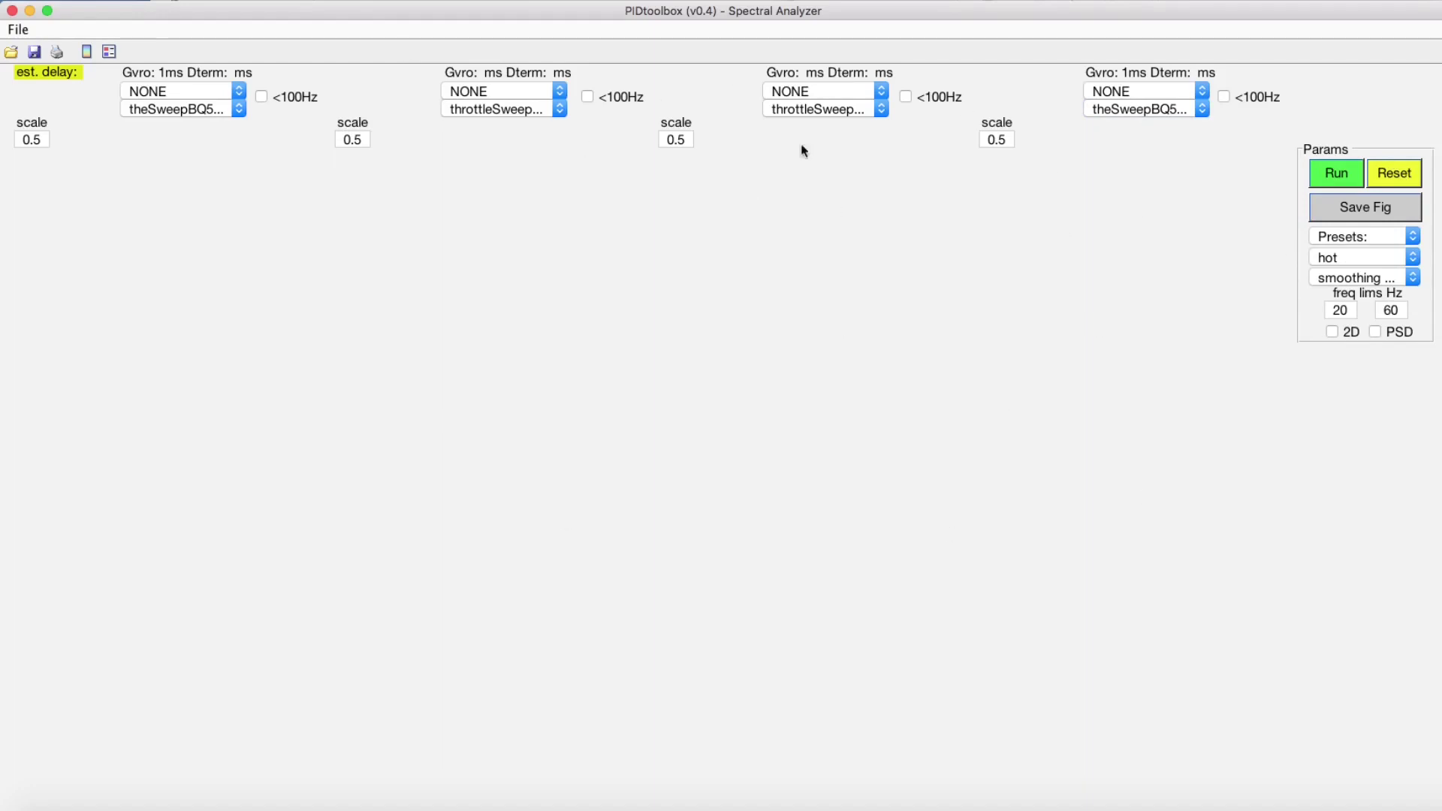
Apply preset 1 (Gyro prefilt, Gyro, Pterm, Dterm) and run the throttle-sweep spectrograms.
{"action": "left_click", "coordinate": [1401, 236]}
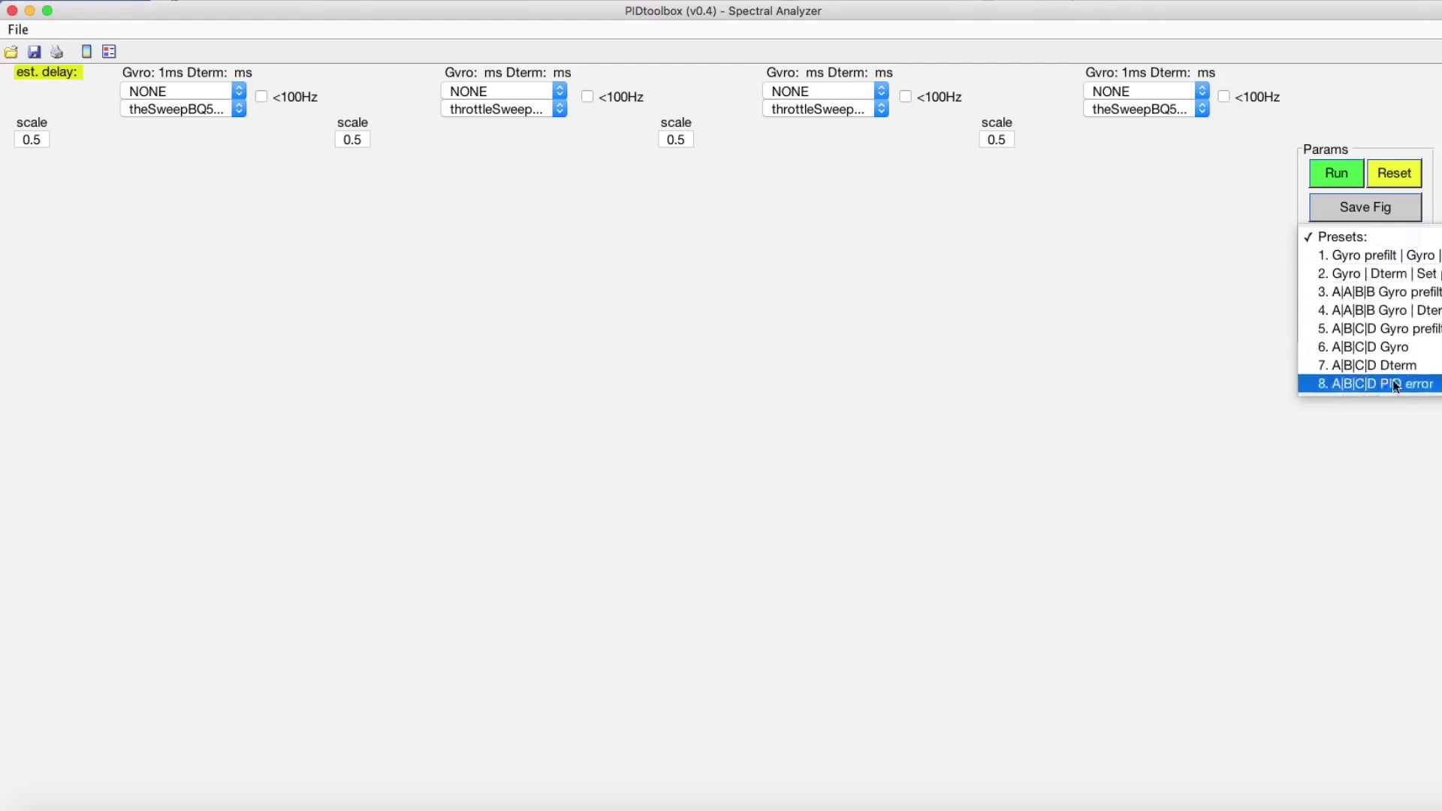
{"action": "left_click", "coordinate": [1372, 256]}
{"action": "left_click", "coordinate": [1371, 238]}
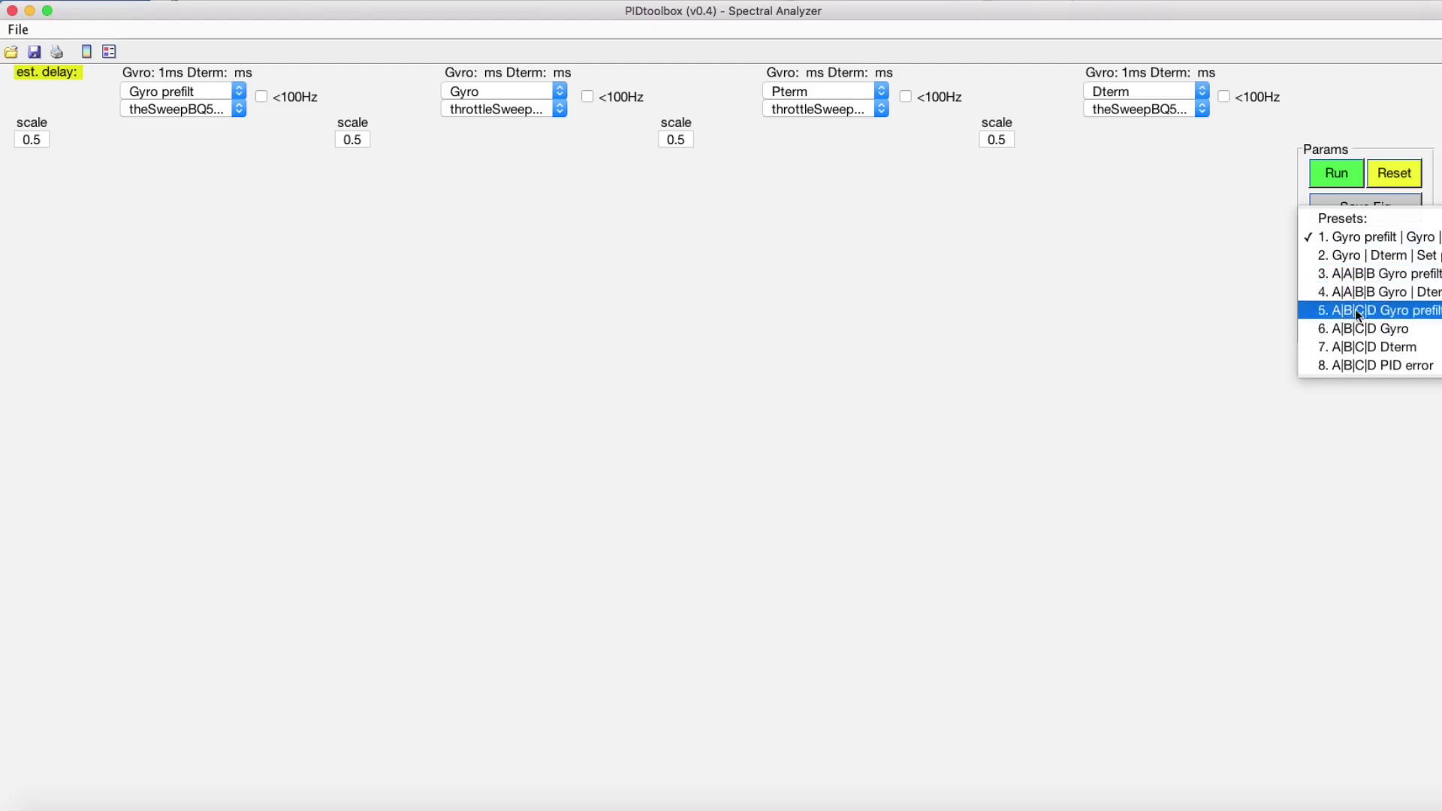
{"action": "left_click", "coordinate": [1399, 239]}
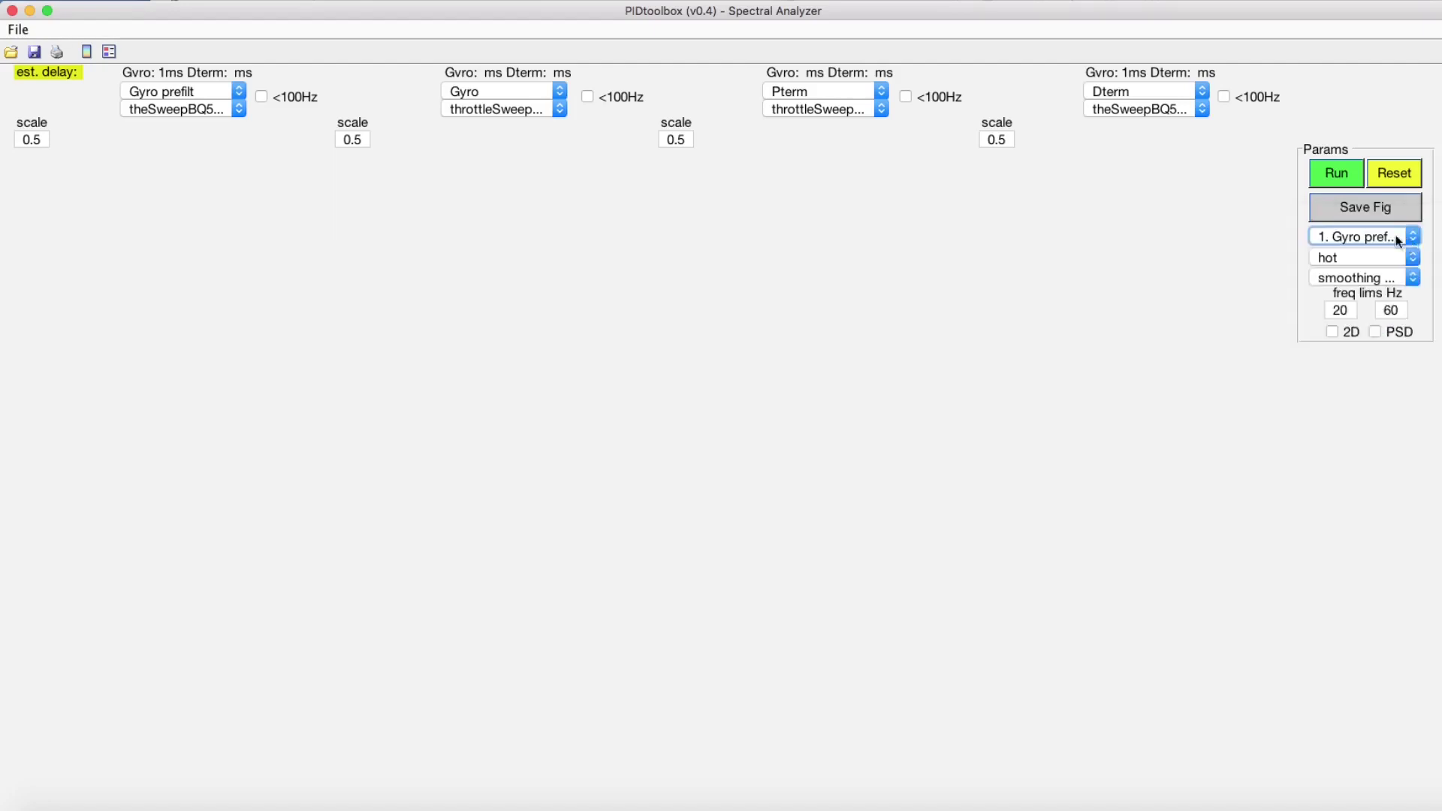
{"action": "left_click", "coordinate": [1399, 239]}
{"action": "left_click", "coordinate": [1379, 237]}
{"action": "left_click", "coordinate": [1336, 174]}
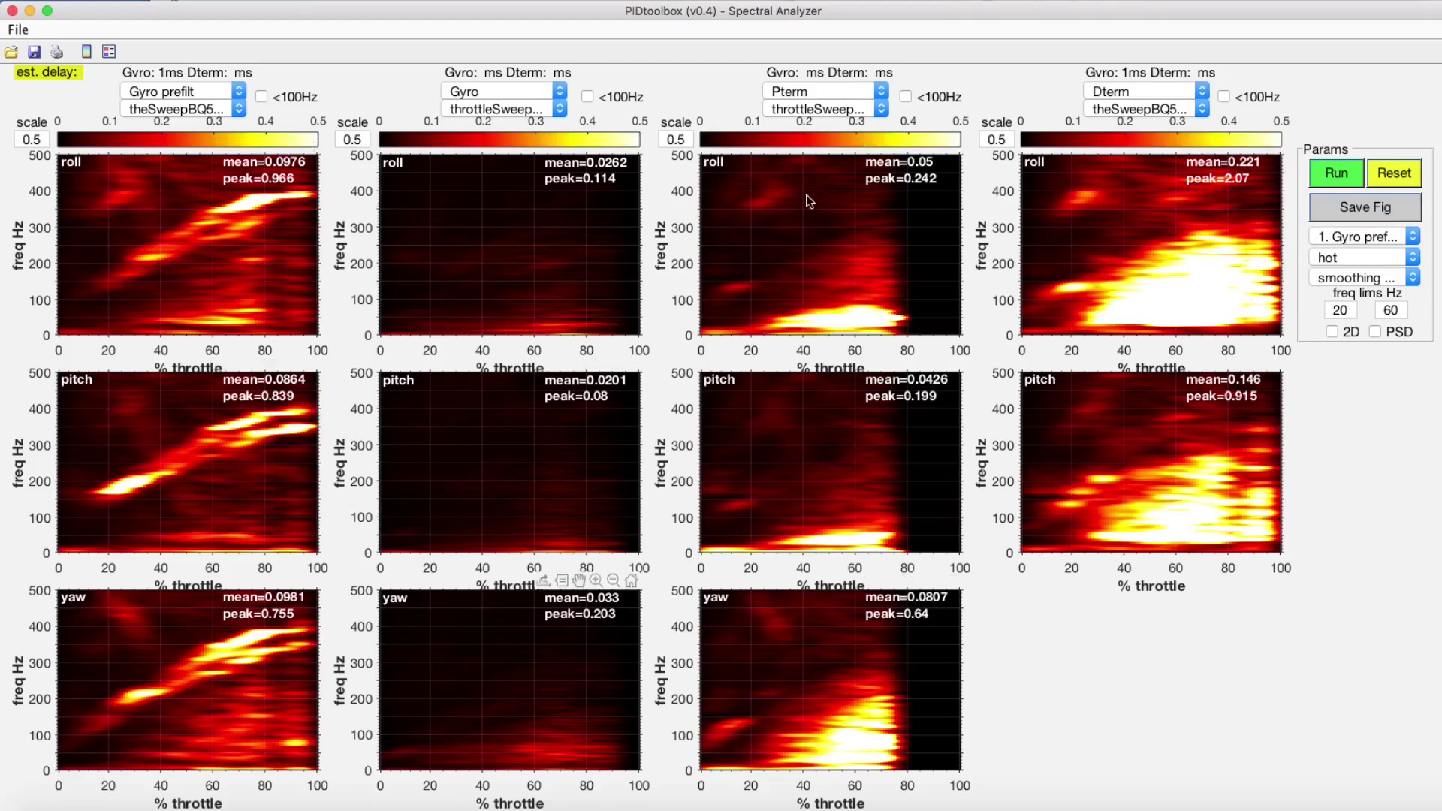
Switch the spectrograms to the viridis colormap with high smoothing and turn on PSD.
{"action": "left_click", "coordinate": [1361, 257]}
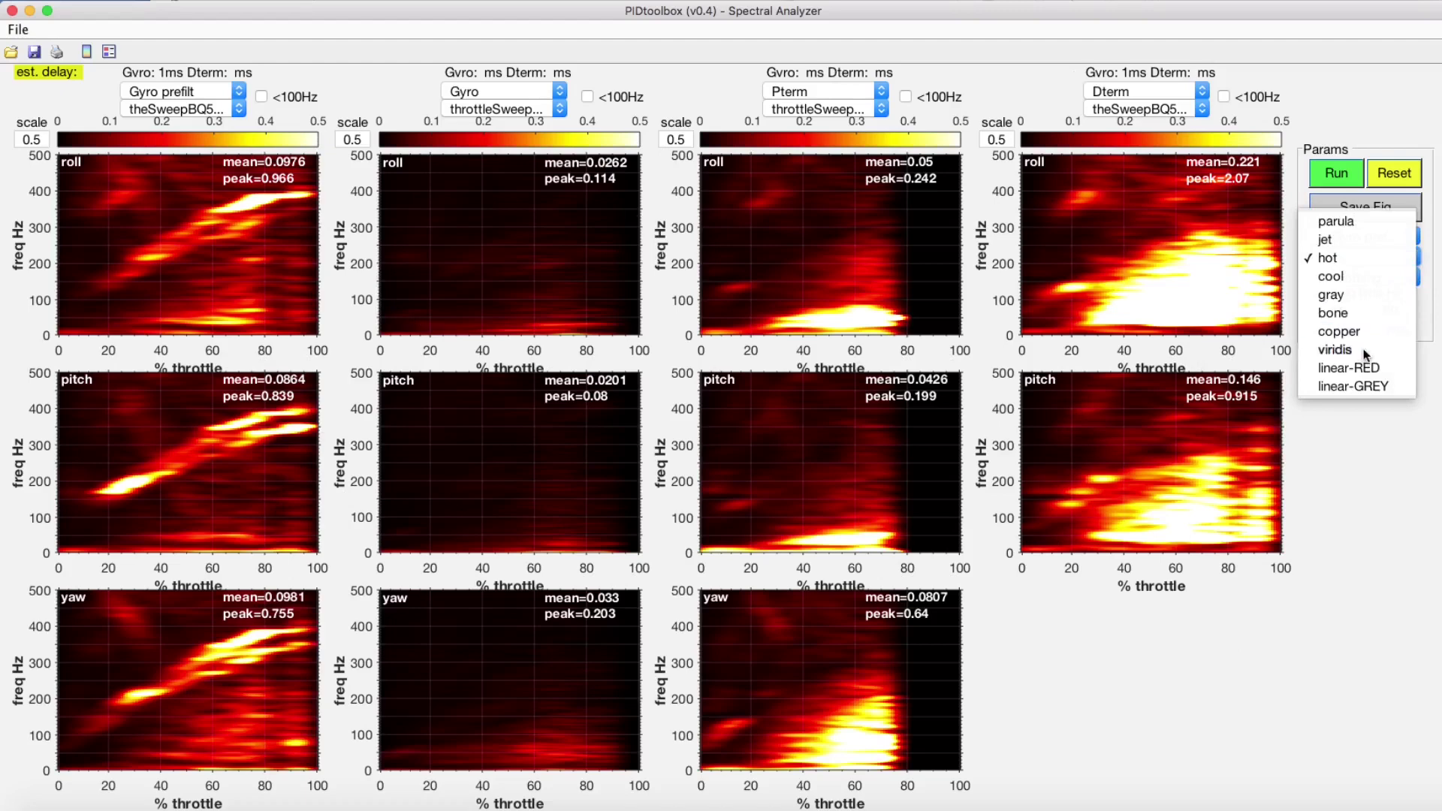
{"action": "left_click", "coordinate": [1364, 351]}
{"action": "left_click", "coordinate": [1363, 278]}
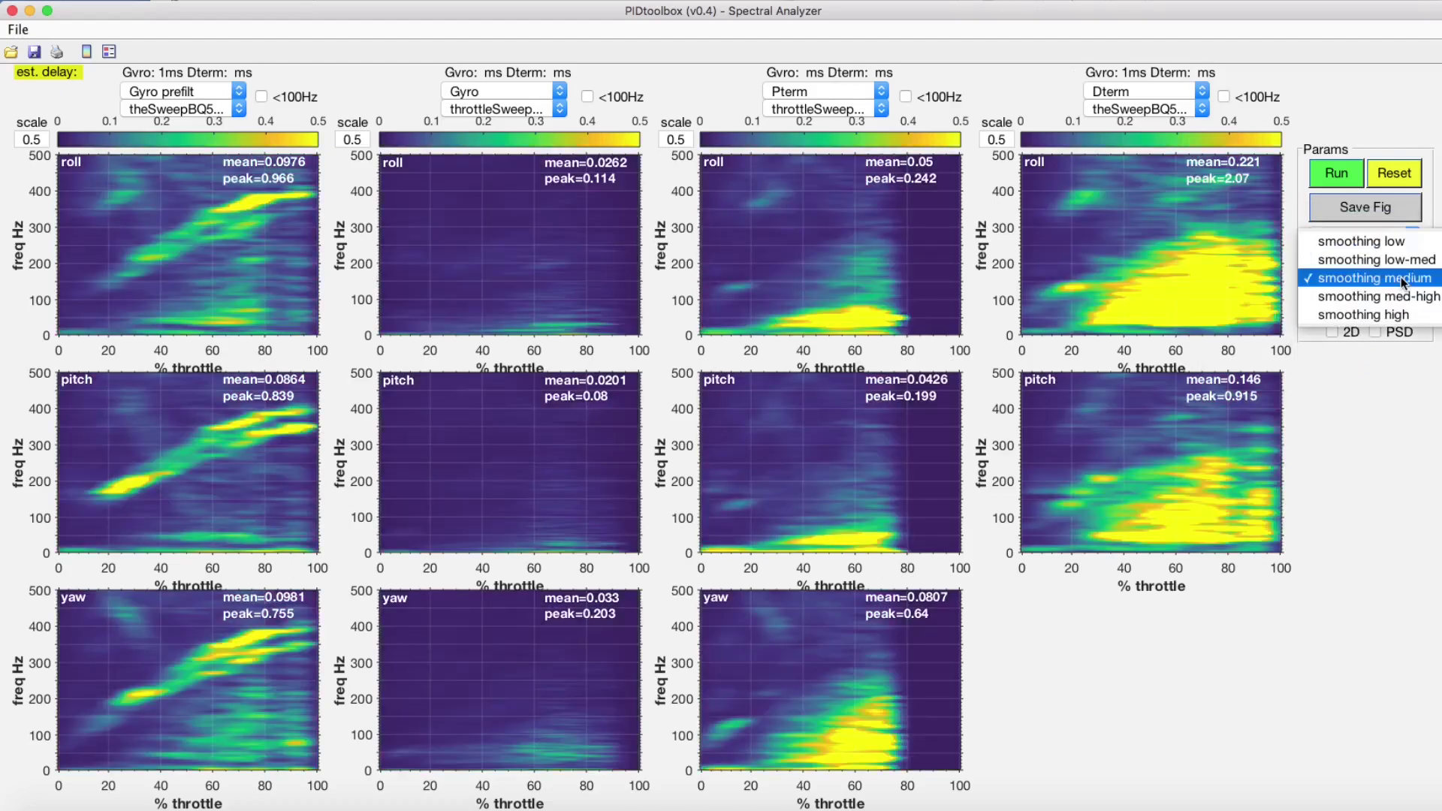
{"action": "left_click", "coordinate": [1373, 312]}
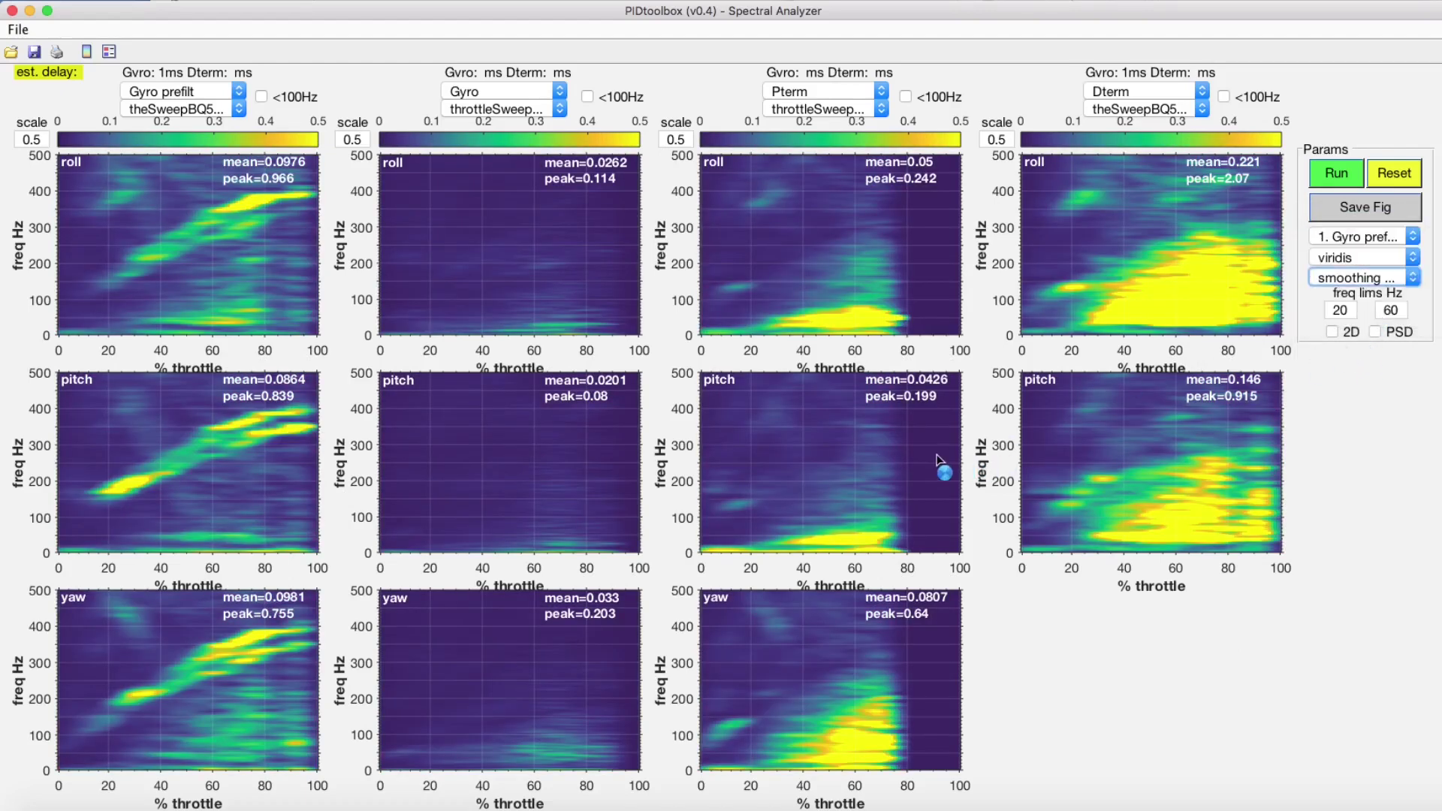
{"action": "left_click", "coordinate": [1333, 331]}
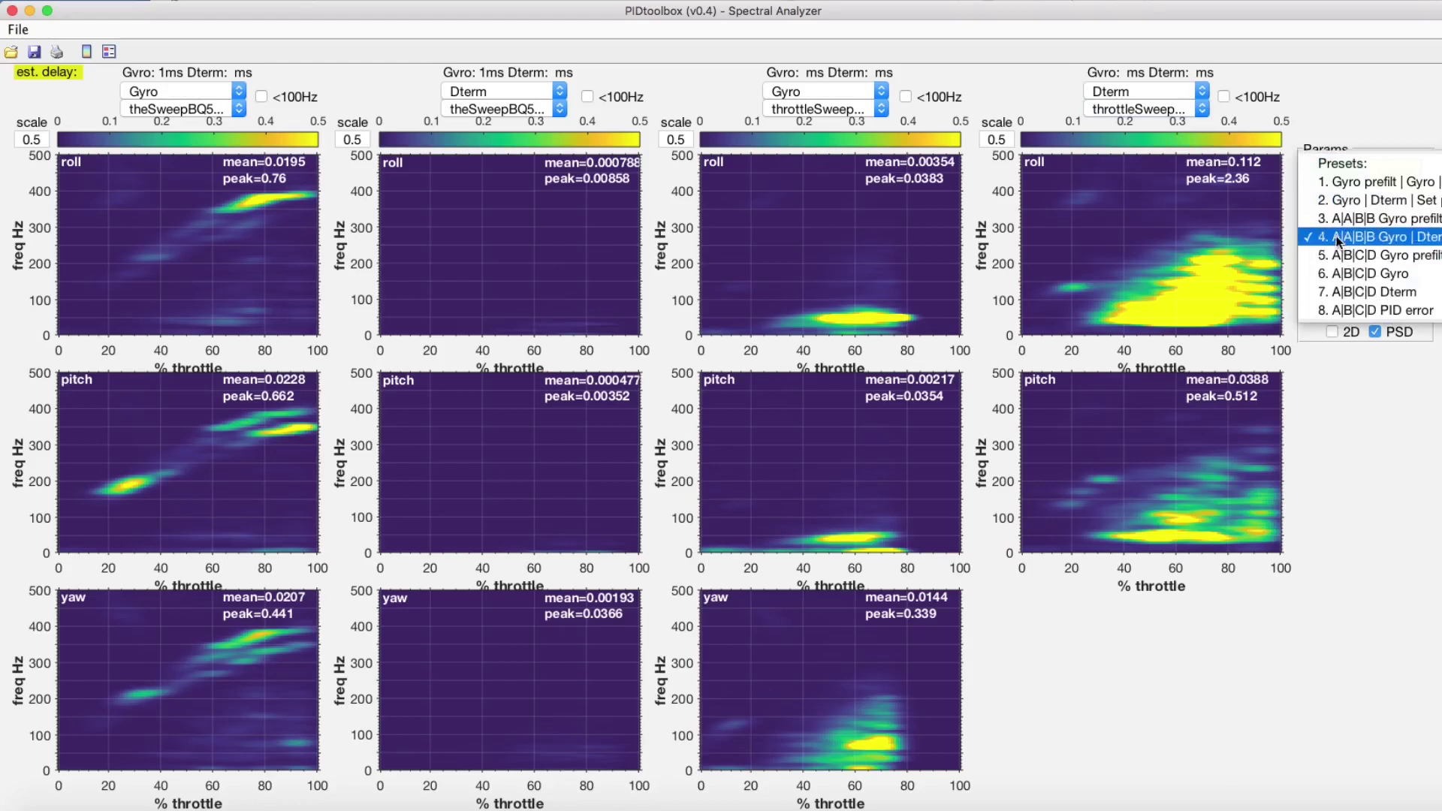
Check which log each of the four spectrogram columns uses, then return to the Log Viewer.
{"action": "left_click", "coordinate": [226, 109]}
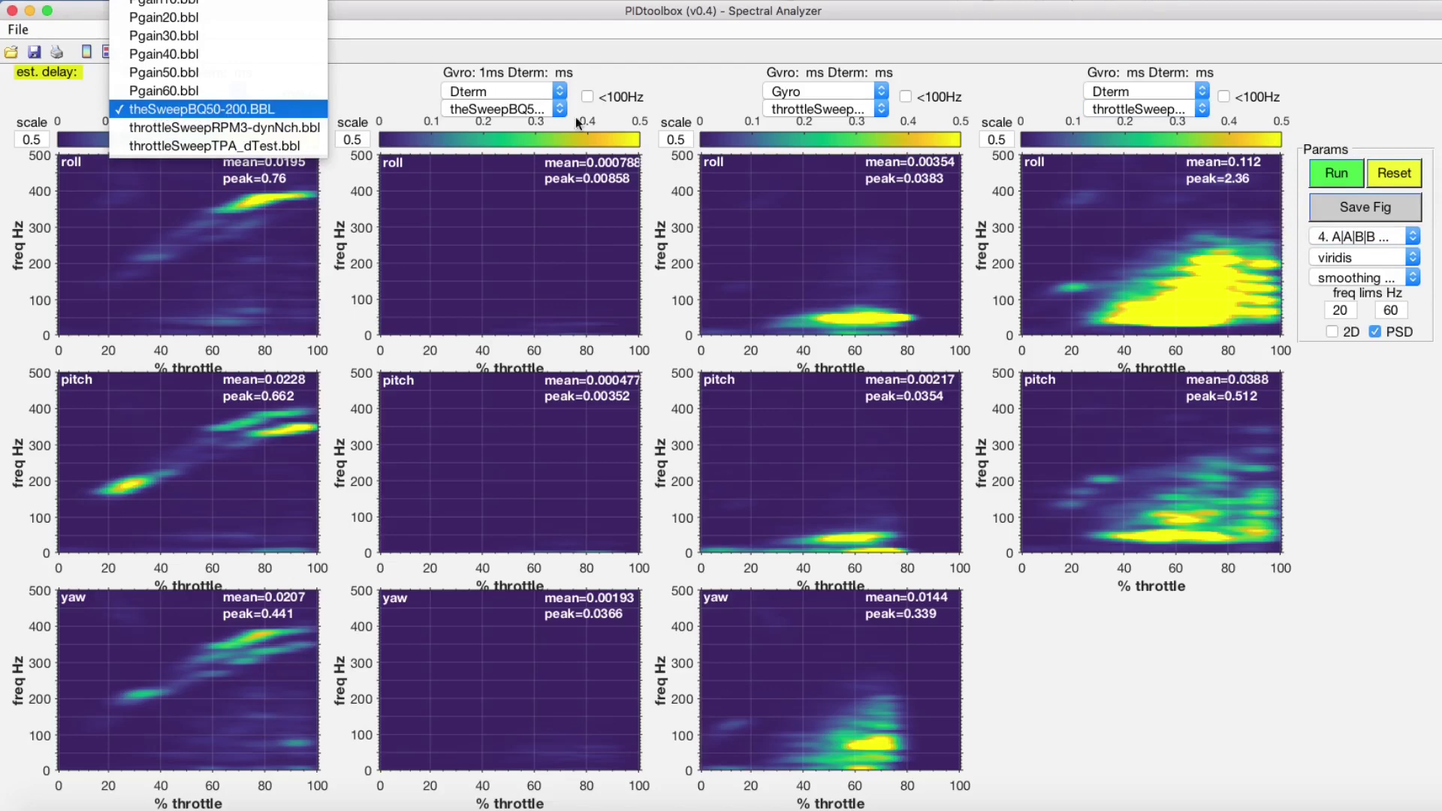
{"action": "left_click", "coordinate": [547, 115]}
{"action": "left_click", "coordinate": [544, 114]}
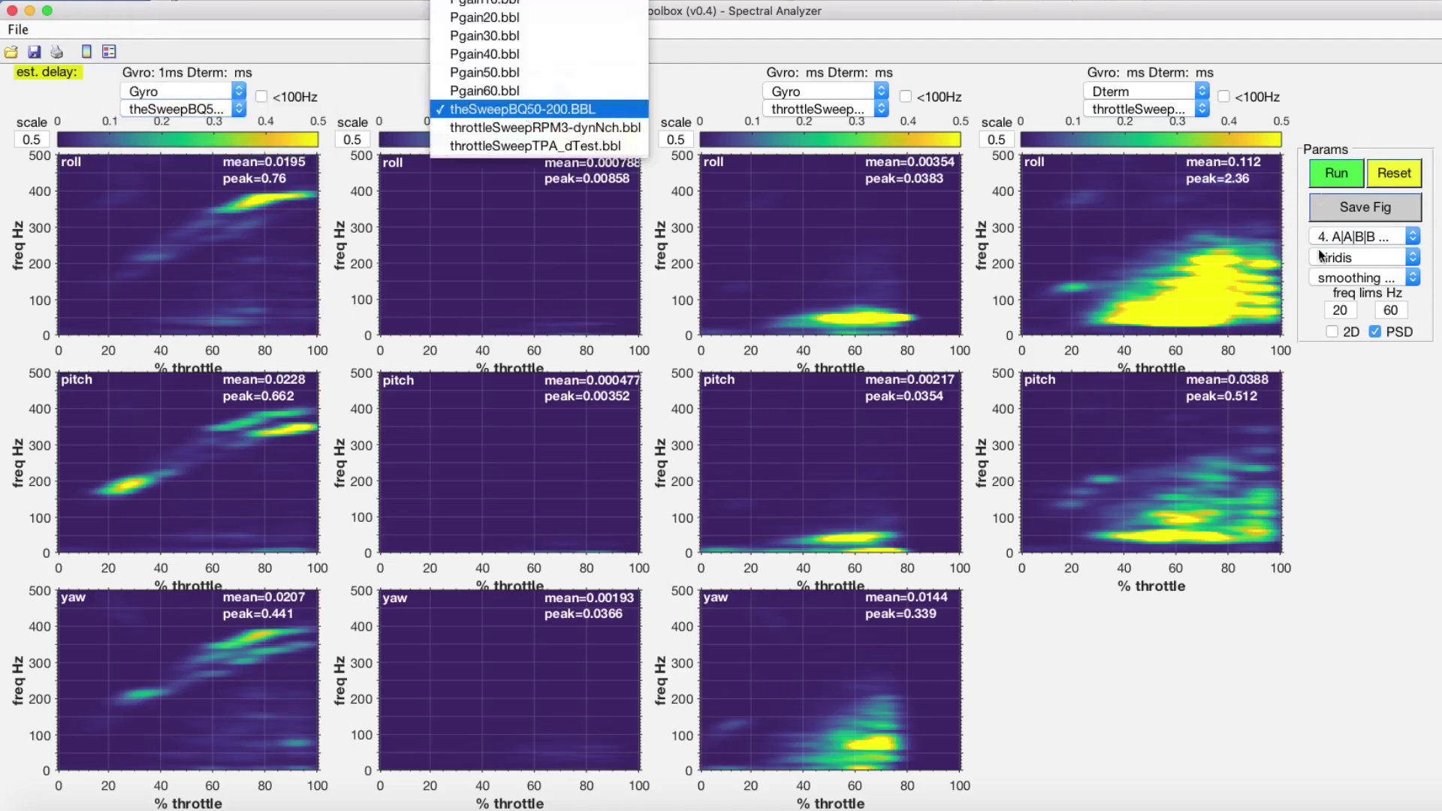
{"action": "left_click", "coordinate": [784, 110]}
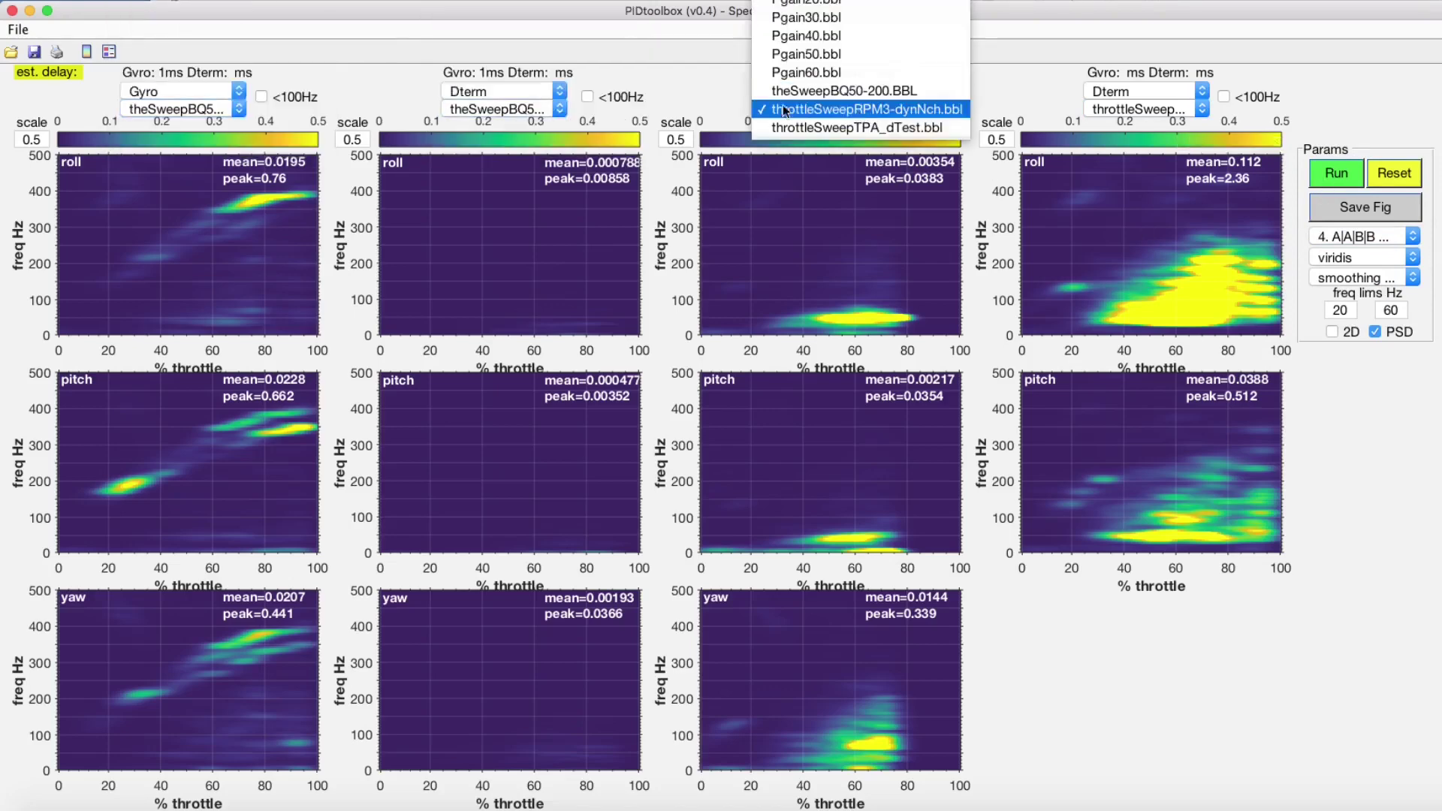
{"action": "left_click", "coordinate": [1125, 105]}
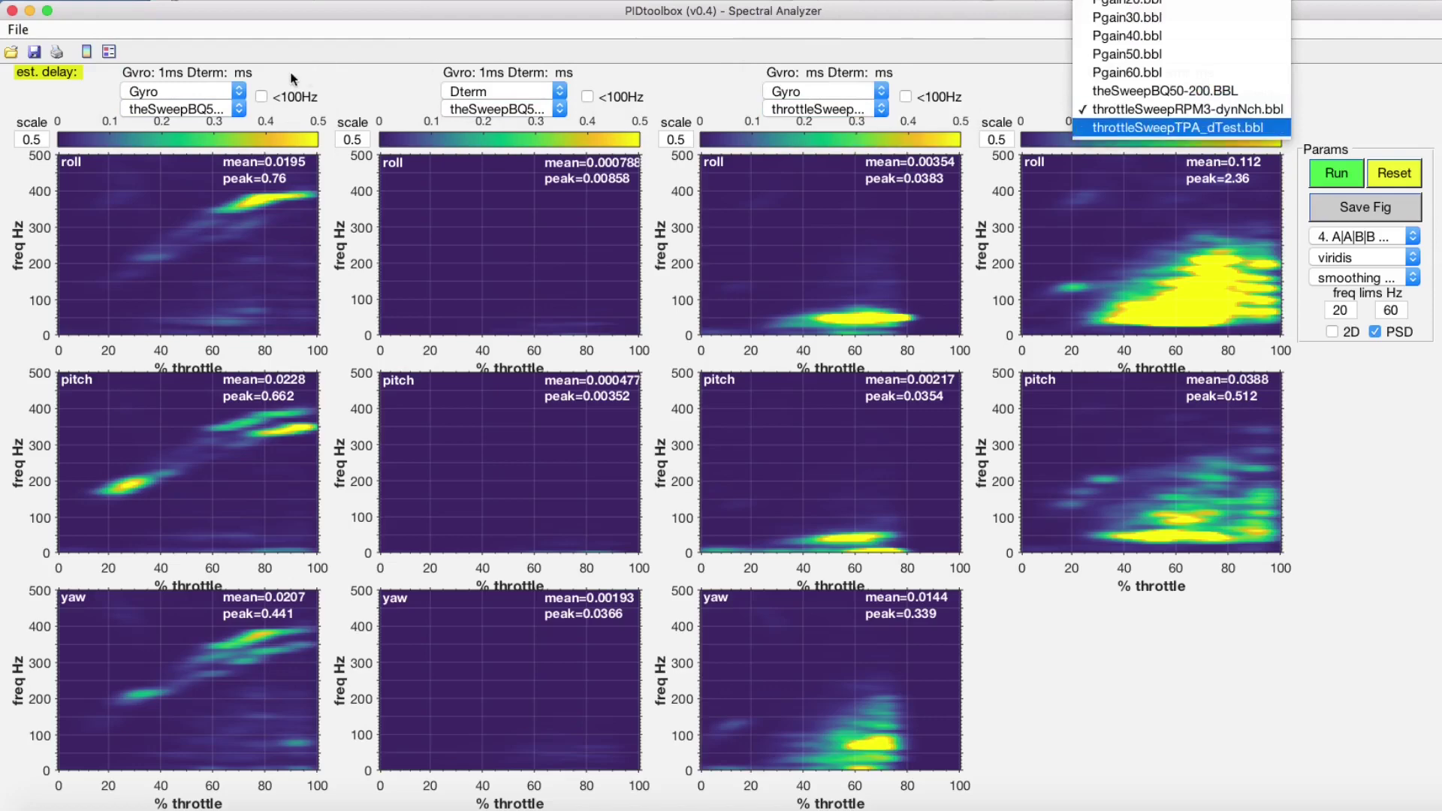
{"action": "key", "text": "Return"}
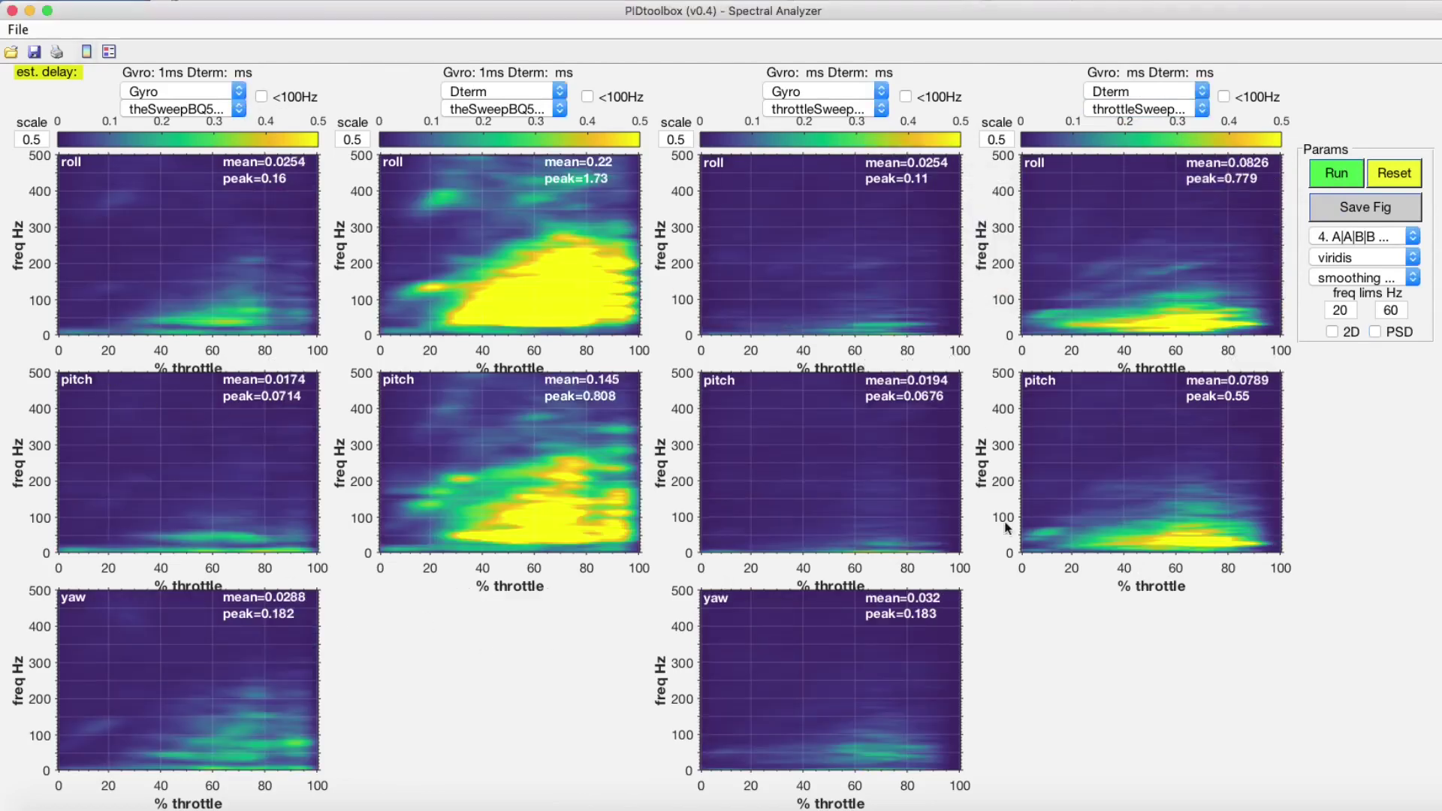
{"action": "key", "text": "super+w"}
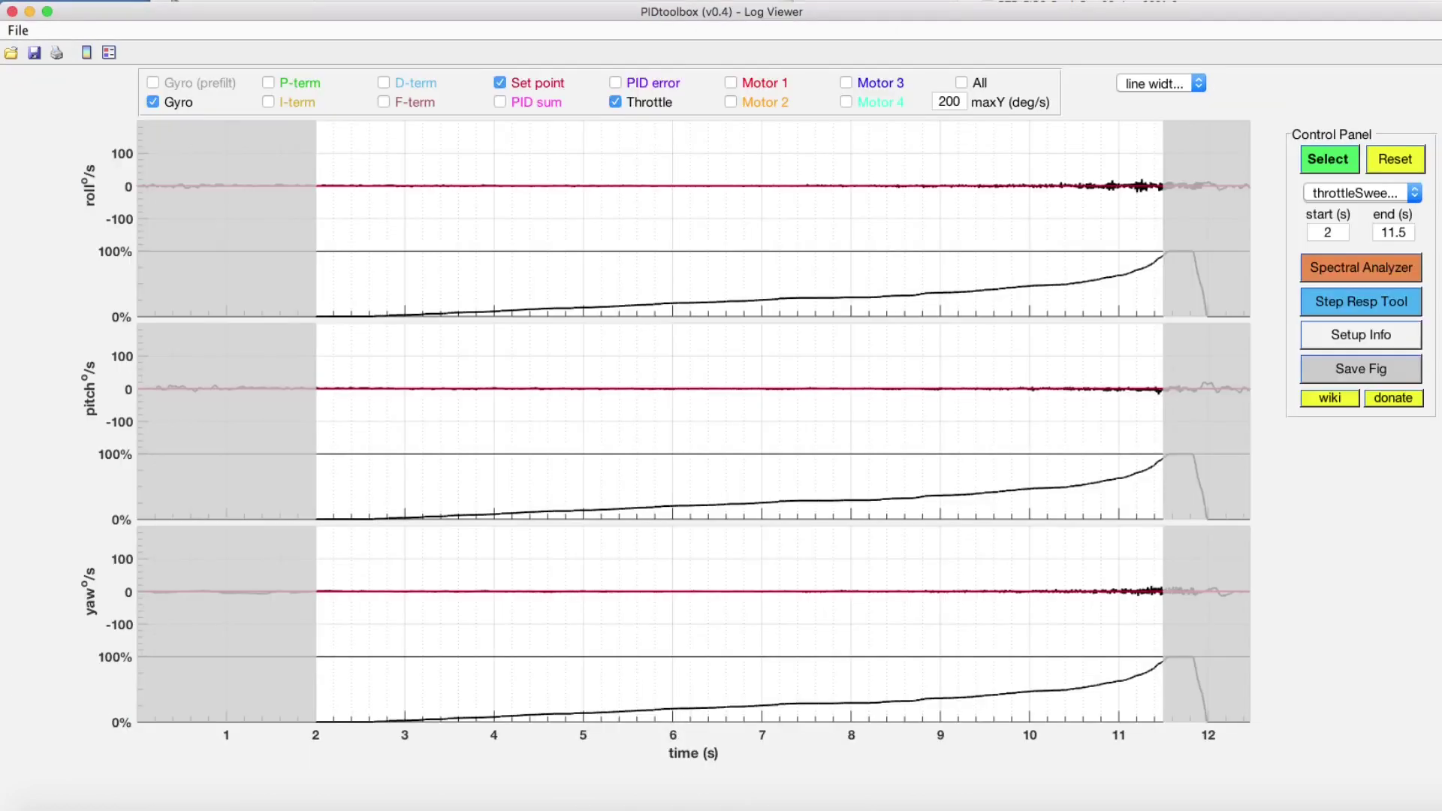
{"action": "left_click", "coordinate": [1364, 350]}
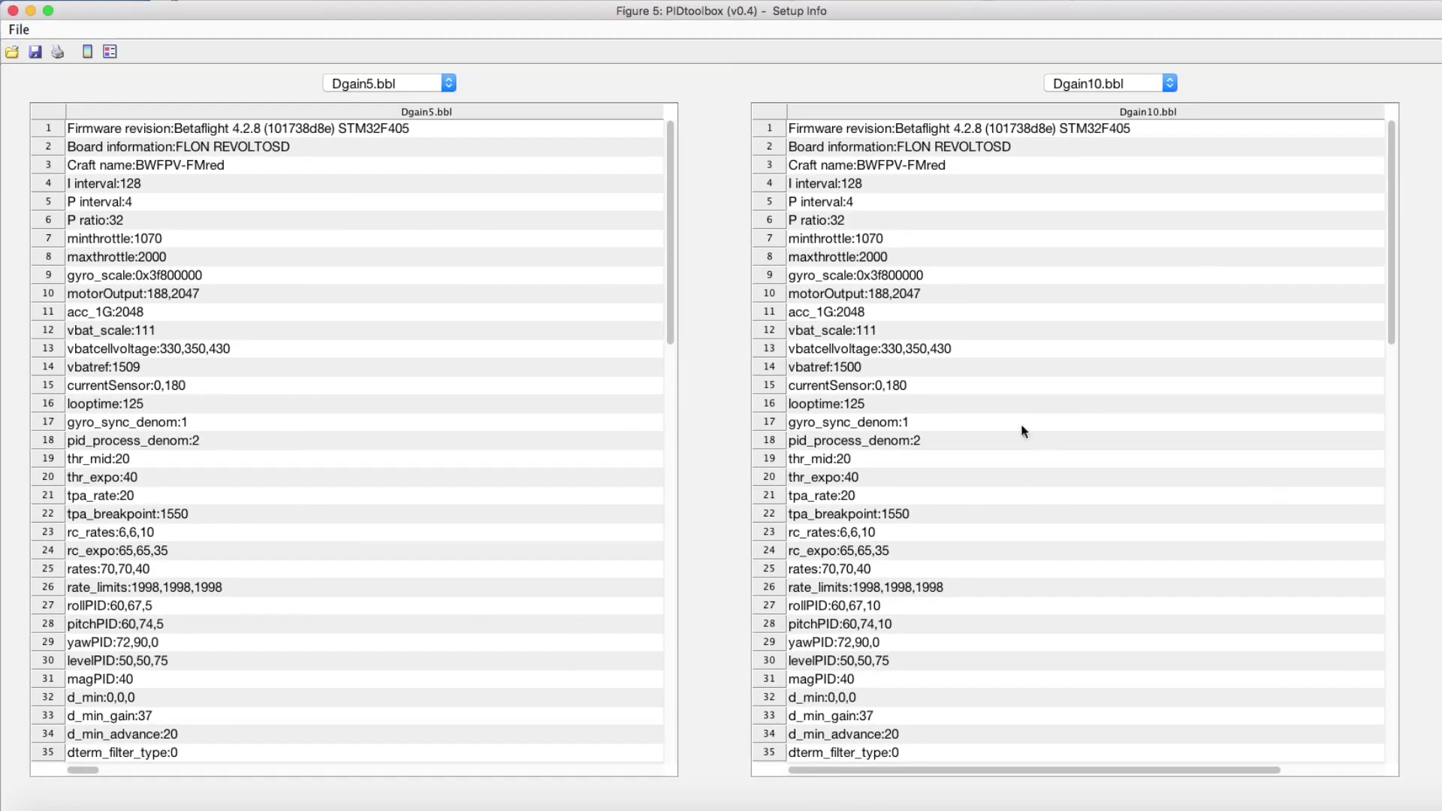
{"action": "left_click", "coordinate": [454, 85]}
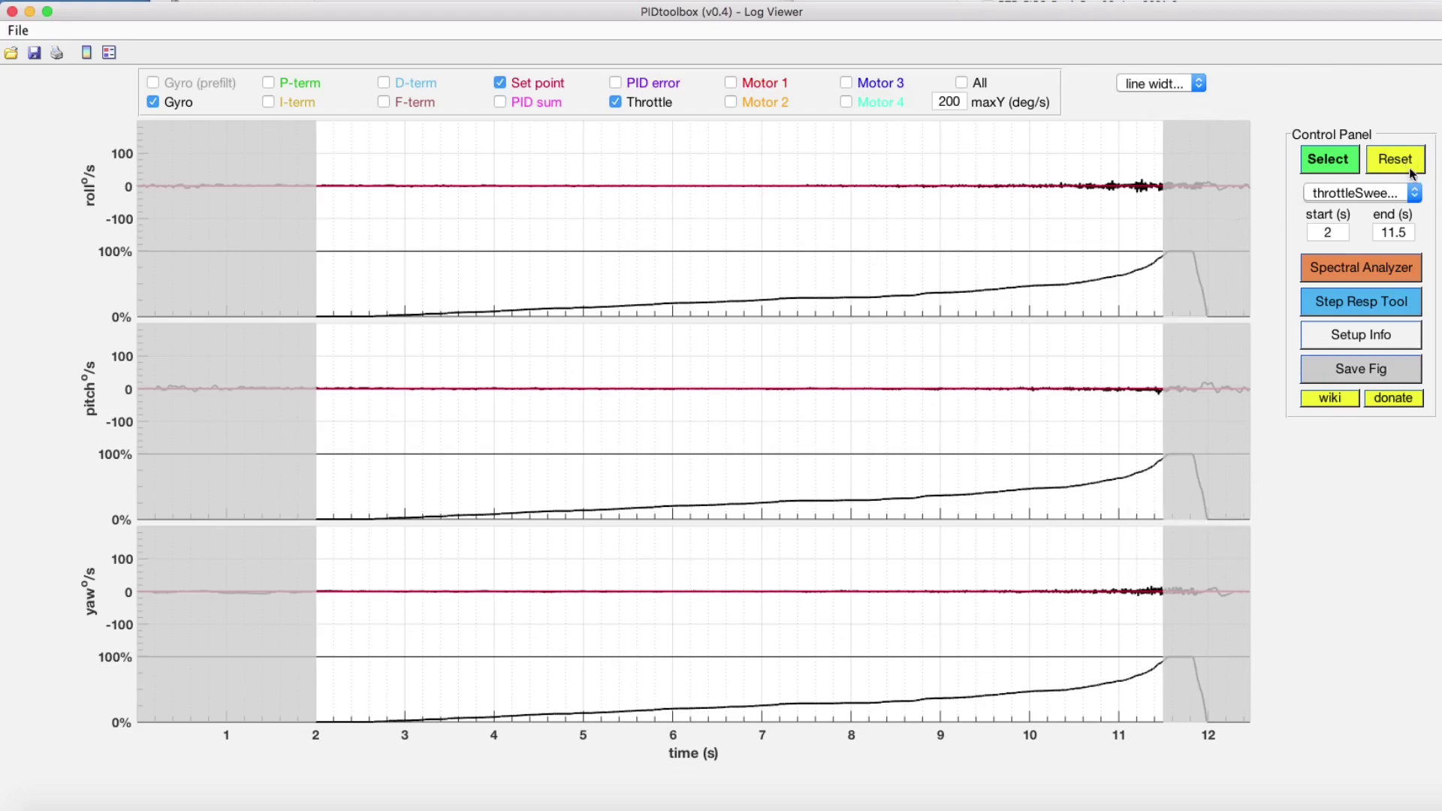
Reset the Log Viewer's loaded logs, then scroll GitHub's PIDtoolbox_v0.4 release page to its four zip assets.
{"action": "left_click", "coordinate": [1410, 169]}
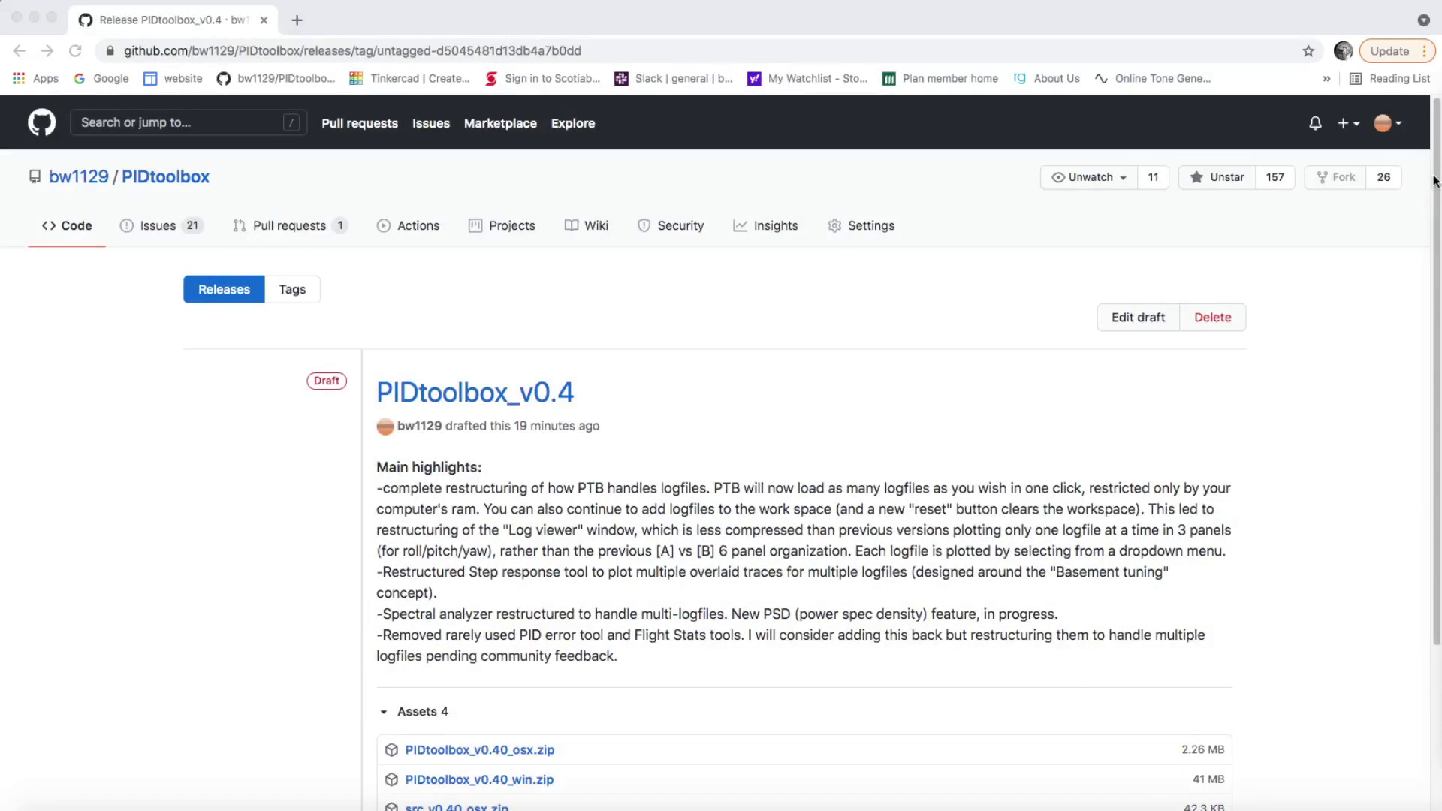
{"action": "left_click", "coordinate": [1437, 181]}
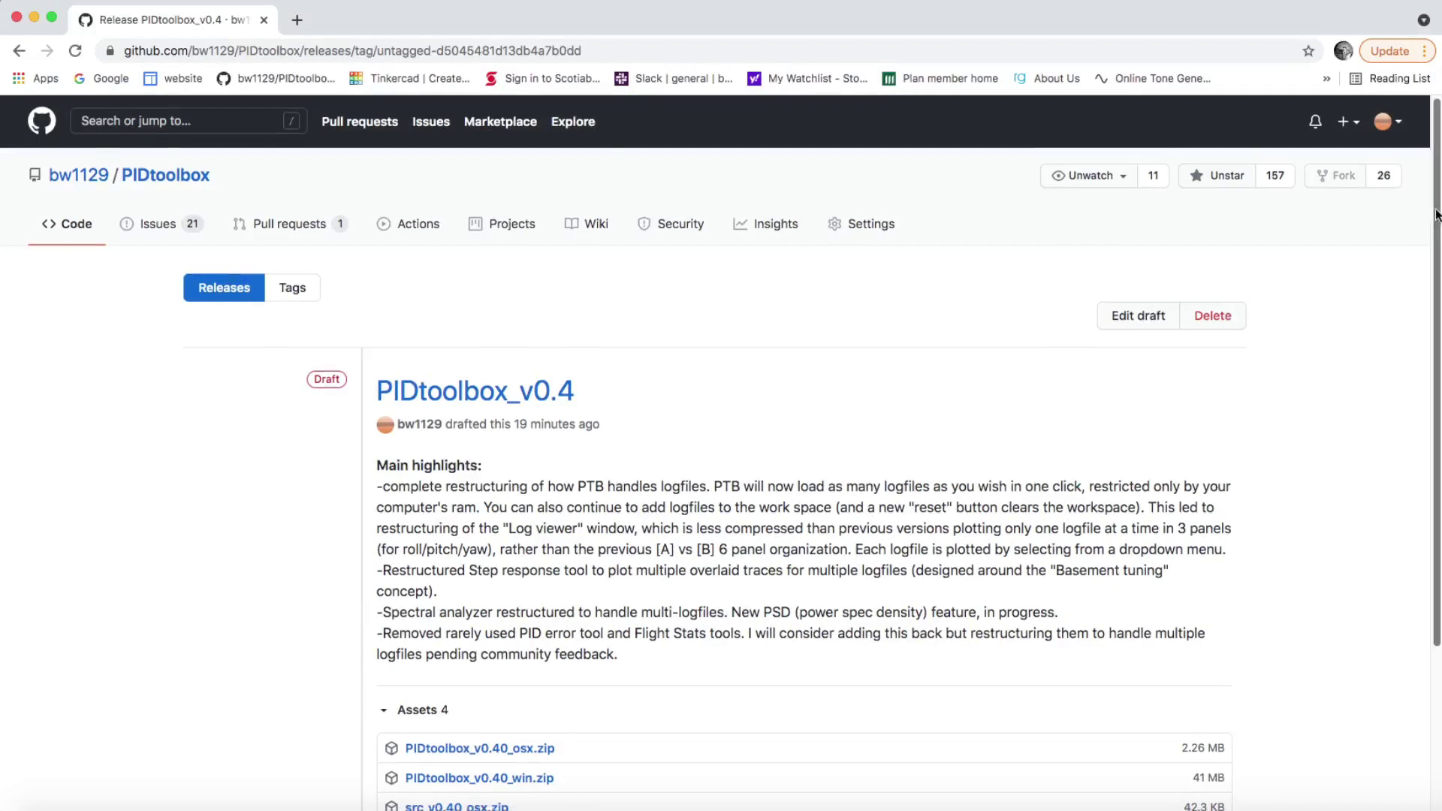
{"action": "scroll", "coordinate": [1425, 218], "scroll_direction": "down", "scroll_amount": 3}
{"action": "left_click_drag", "start_coordinate": [1432, 274], "coordinate": [1433, 259]}
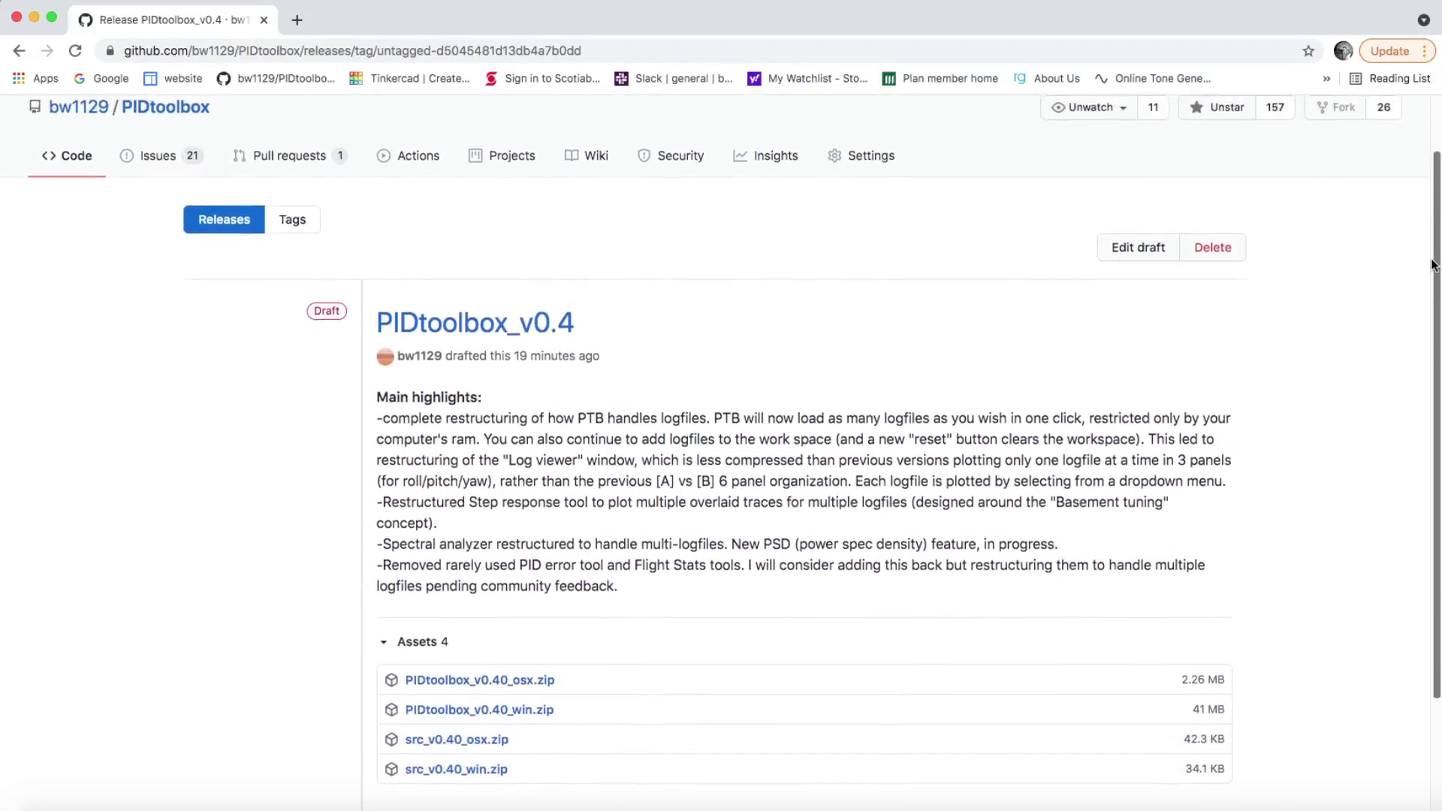